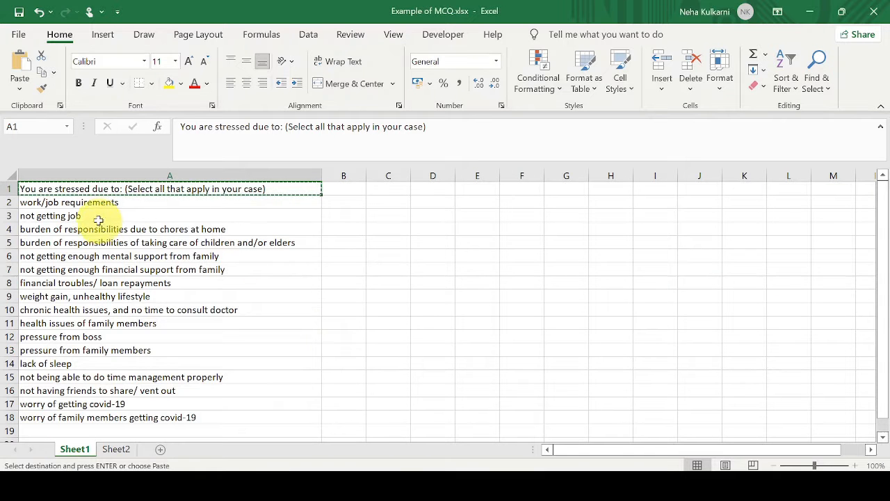
Copy the stress reasons in A2:A18 of the Excel sheet and paste them as the checkbox question's options in Google Forms.
drag(90, 202, 93, 426)
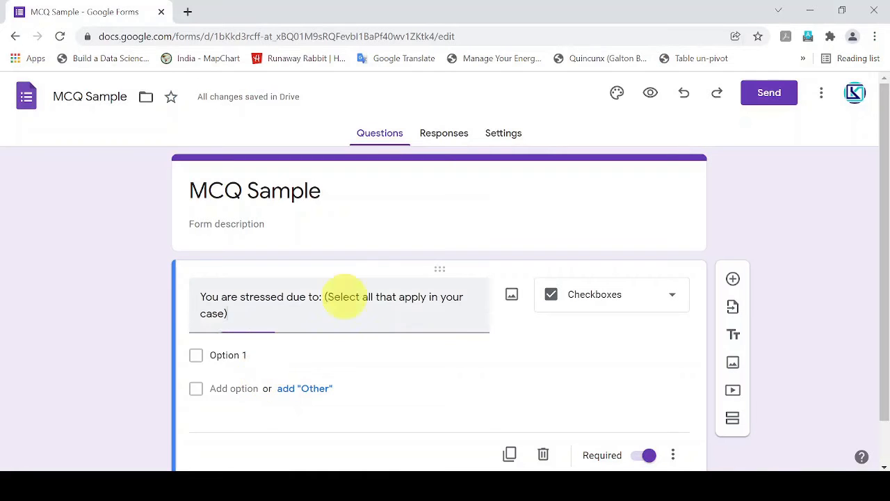
click(341, 294)
click(283, 358)
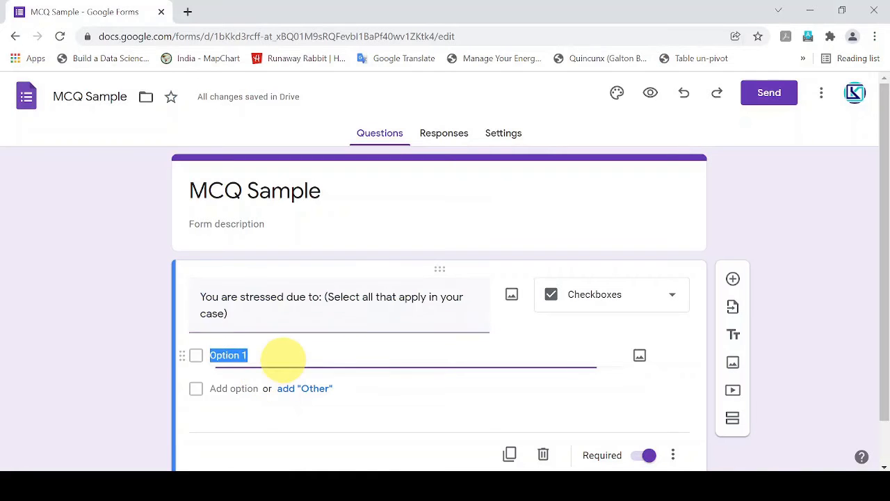
key(ctrl+v)
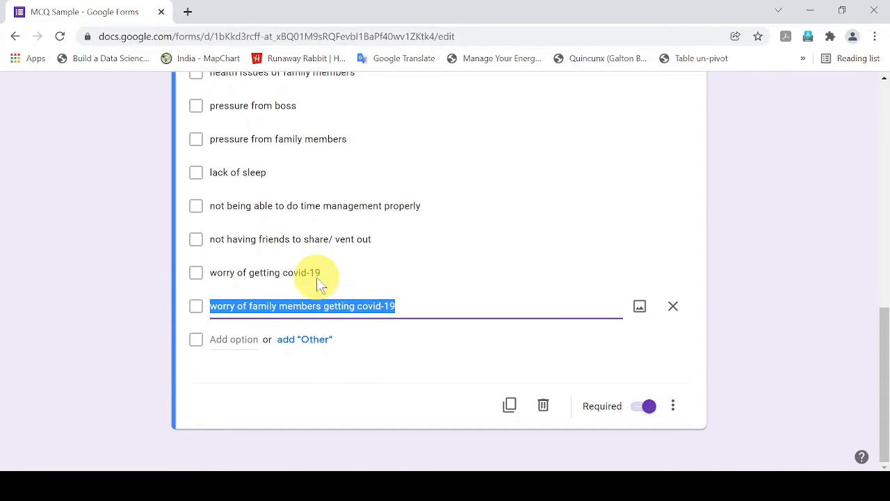
Add an "Other" option at the end of the checkbox question's option list.
scroll(318, 282, up, 10)
scroll(319, 393, down, 8)
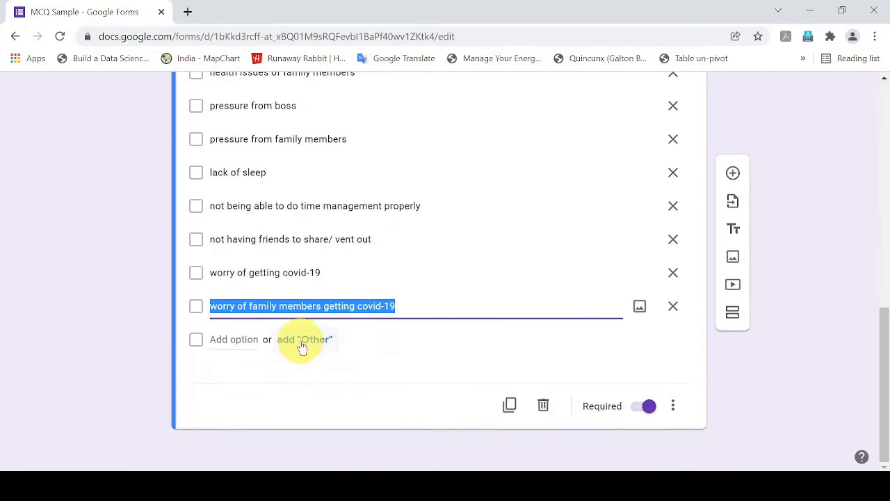
click(305, 339)
Review the question text and the full list of checkbox options from "work/job requirements" to "Other".
scroll(400, 322, up, 8)
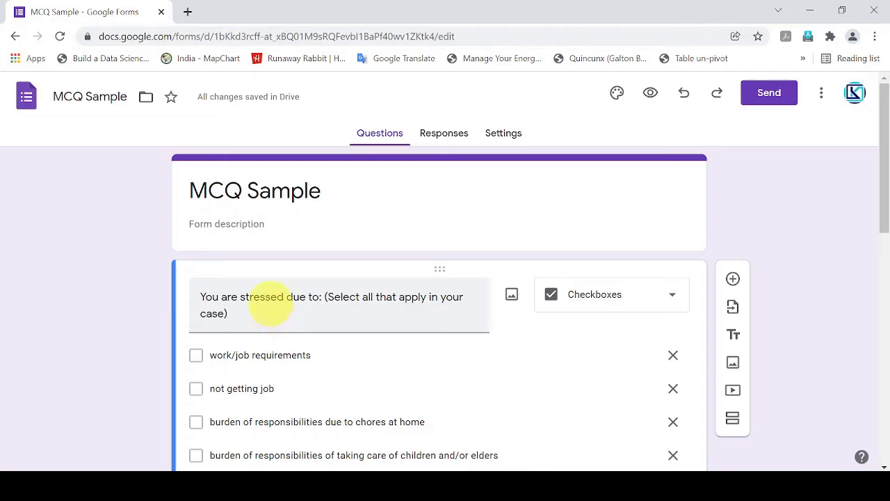
scroll(289, 355, down, 2)
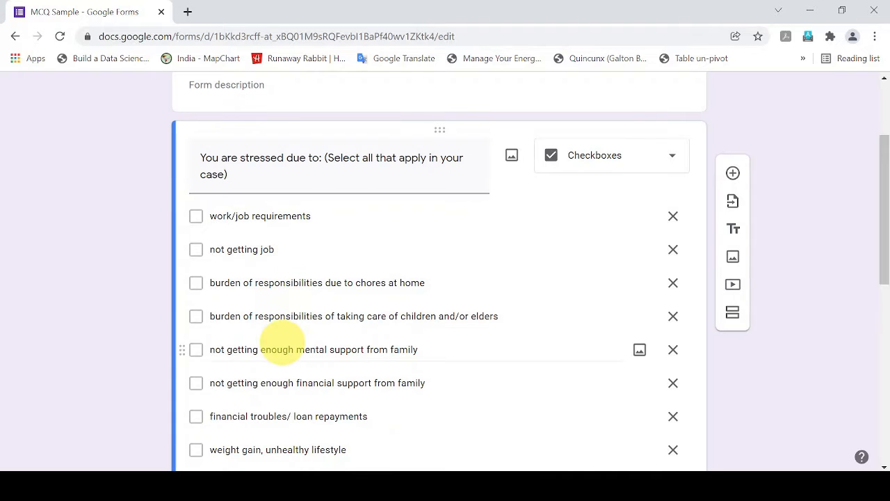
scroll(285, 344, down, 2)
scroll(281, 344, down, 3)
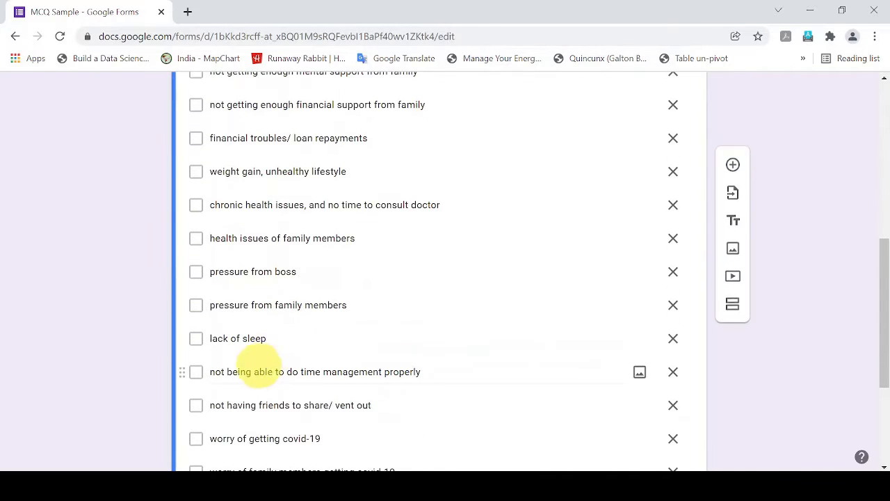
scroll(294, 411, down, 2)
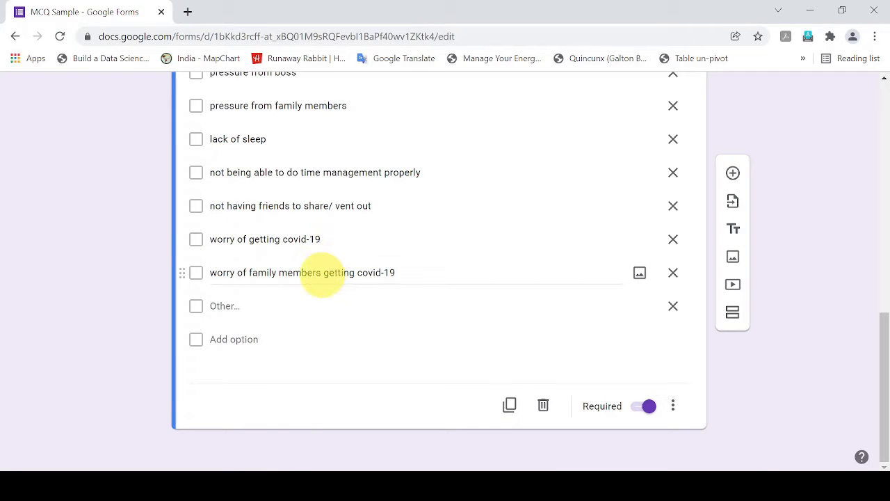
scroll(331, 297, up, 9)
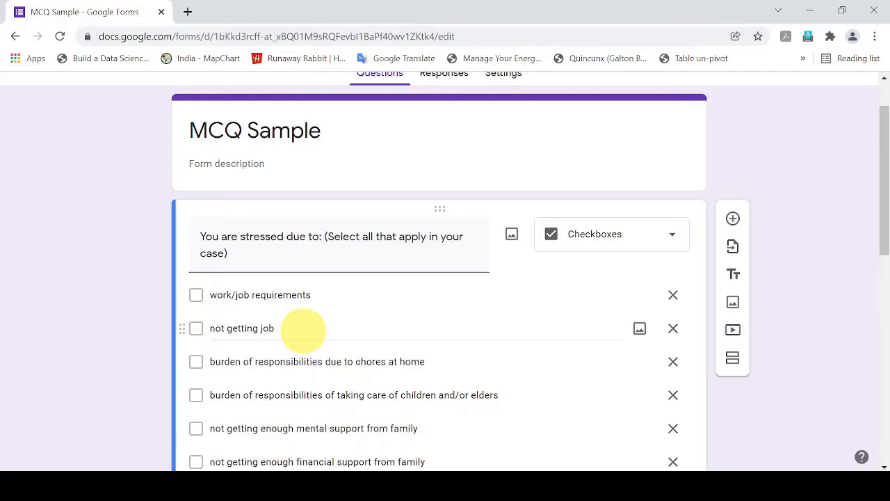
scroll(292, 338, down, 2)
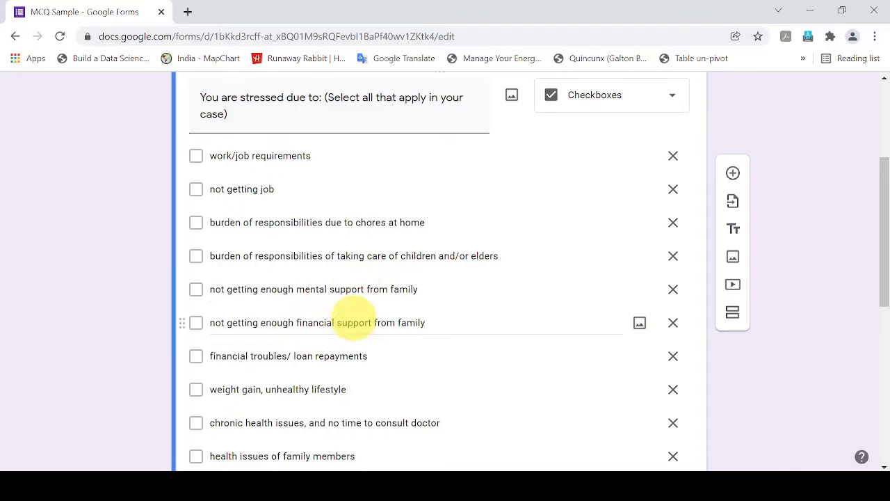
scroll(417, 349, down, 5)
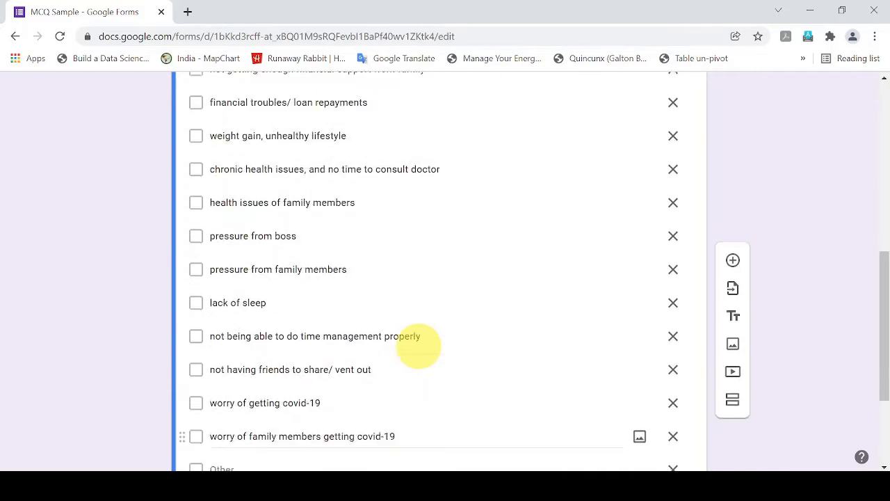
scroll(418, 346, up, 8)
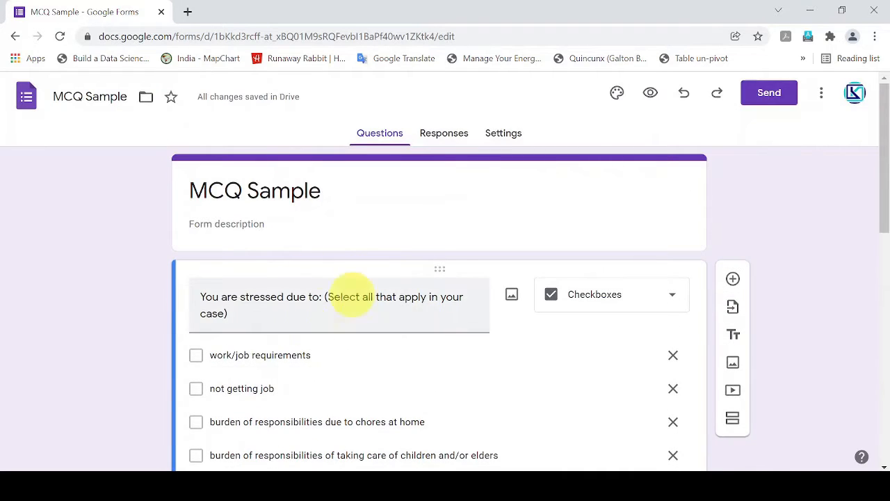
scroll(312, 348, down, 2)
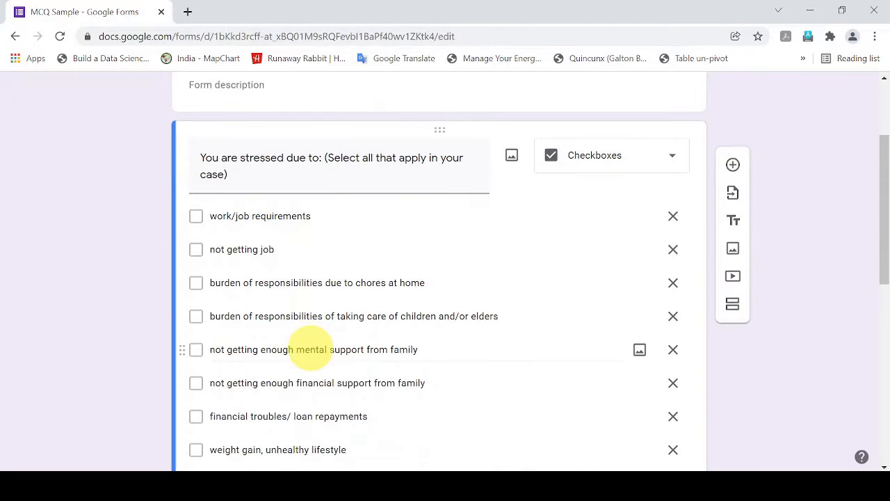
scroll(324, 289, up, 2)
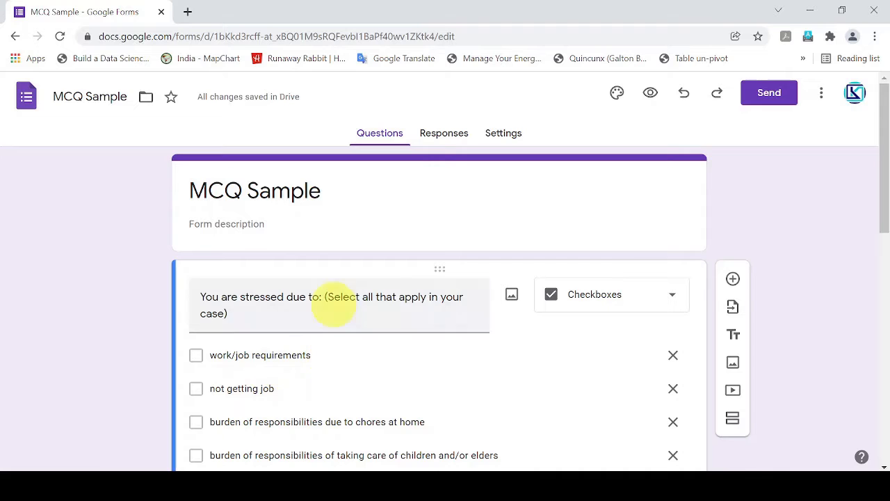
Preview the form and select work/job requirements, burden of chores at home, not enough mental support from family, and financial troubles/ loan repayments.
click(649, 98)
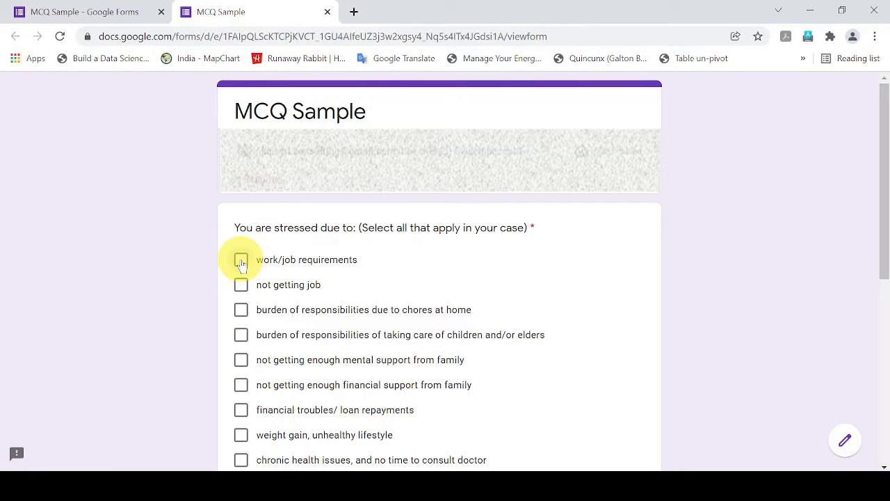
click(241, 261)
click(240, 311)
click(240, 359)
click(241, 410)
Also select health issues of family members, pressure from boss, poor time management and not having friends to share/ vent out, and submit the response.
scroll(242, 431, down, 1)
click(240, 415)
click(241, 441)
scroll(278, 407, down, 2)
click(241, 378)
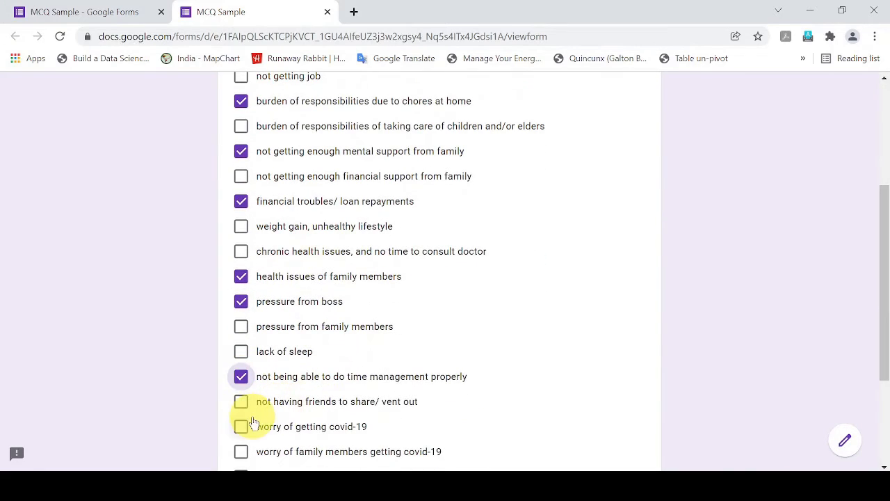
click(241, 402)
scroll(392, 352, down, 2)
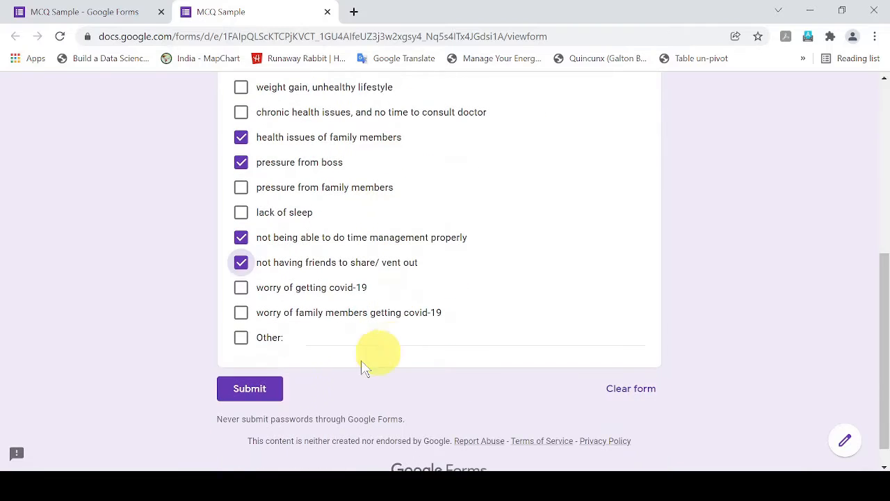
click(258, 391)
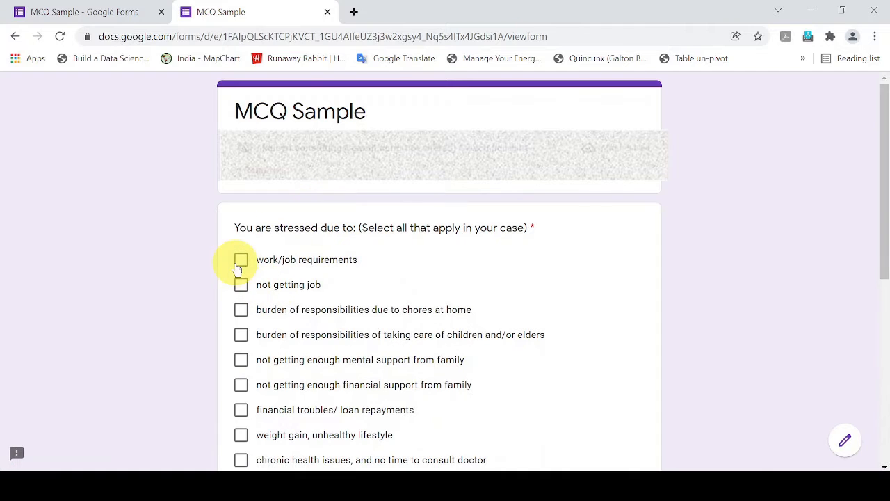
Submit another response with work/job requirements, not getting job, and weight gain, unhealthy lifestyle selected.
click(244, 265)
click(243, 288)
click(240, 437)
scroll(299, 400, down, 5)
click(251, 360)
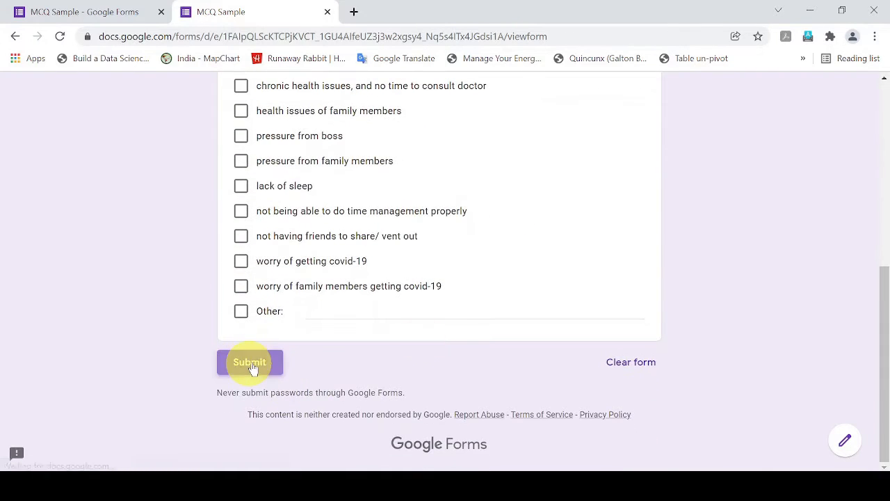
Submit another response selecting financial troubles/ loan repayments and Other, with "xagswgar" as the Other text.
click(320, 185)
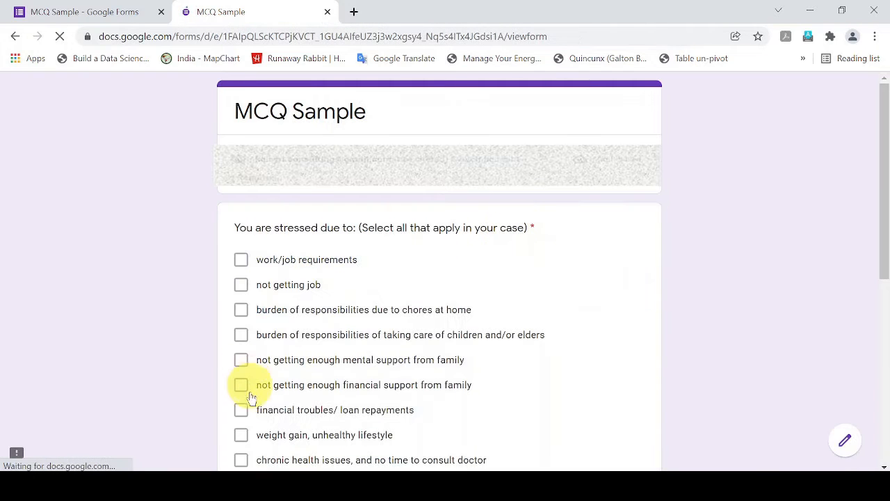
click(241, 410)
scroll(299, 393, down, 3)
scroll(300, 395, down, 3)
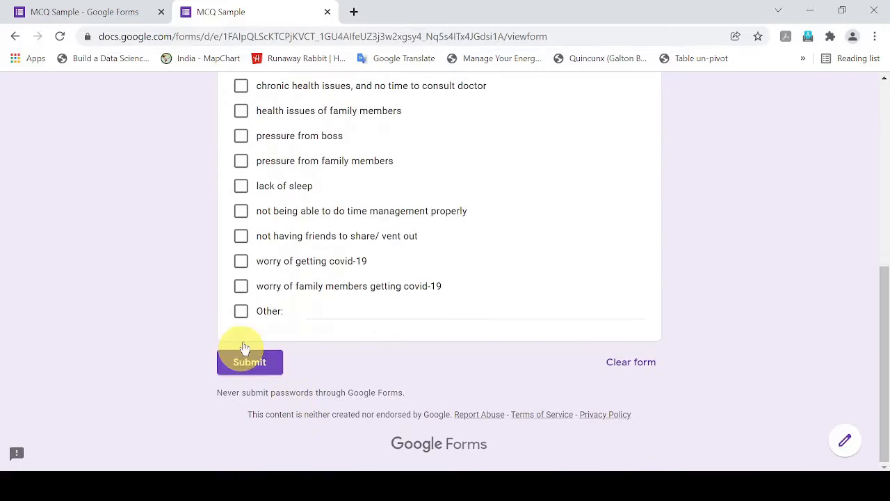
click(240, 311)
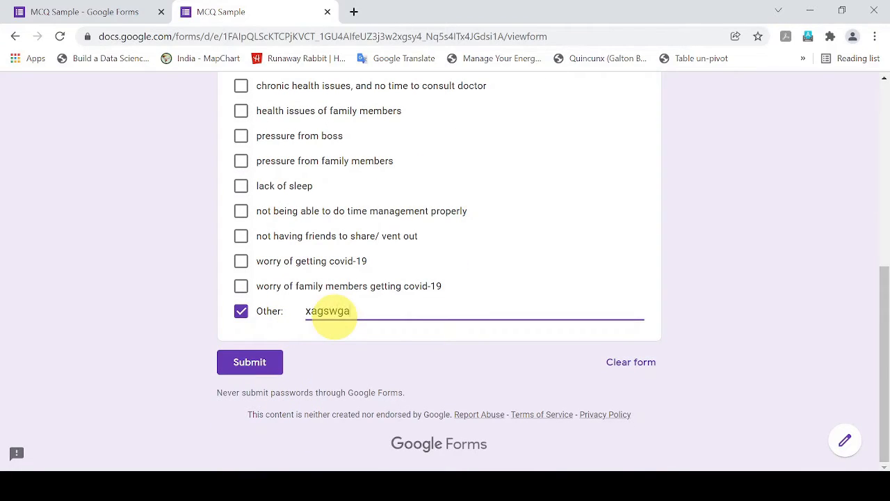
click(243, 364)
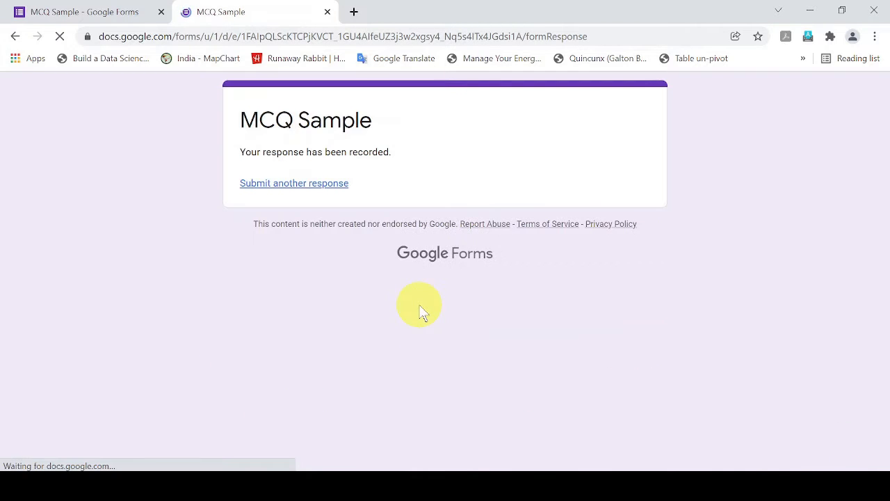
Submit another response with not having friends to share/ vent out and worry of getting covid-19 selected.
click(299, 184)
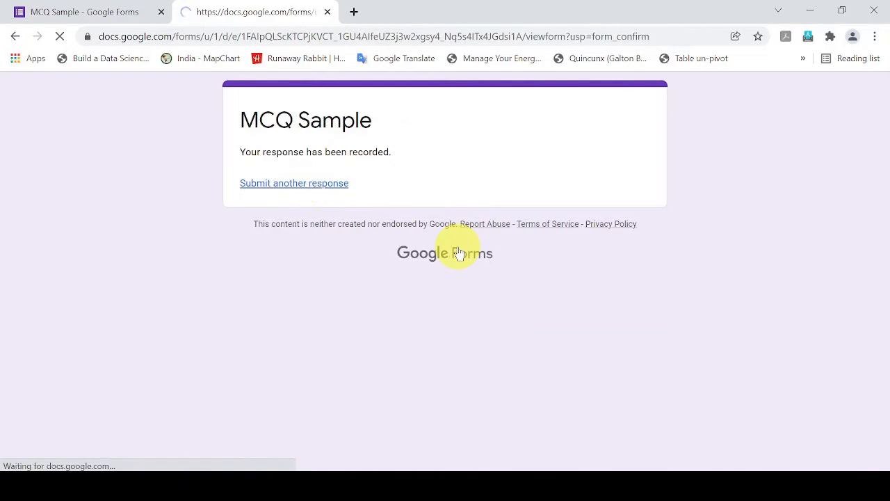
scroll(285, 376, down, 5)
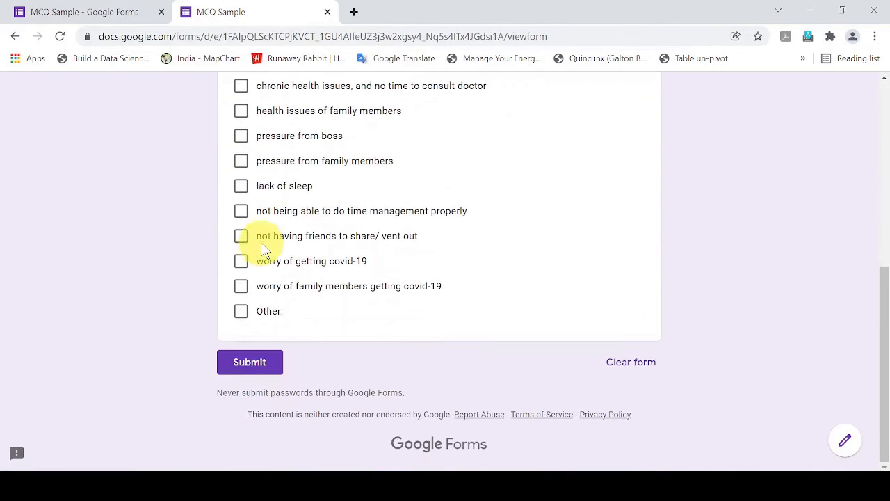
click(261, 266)
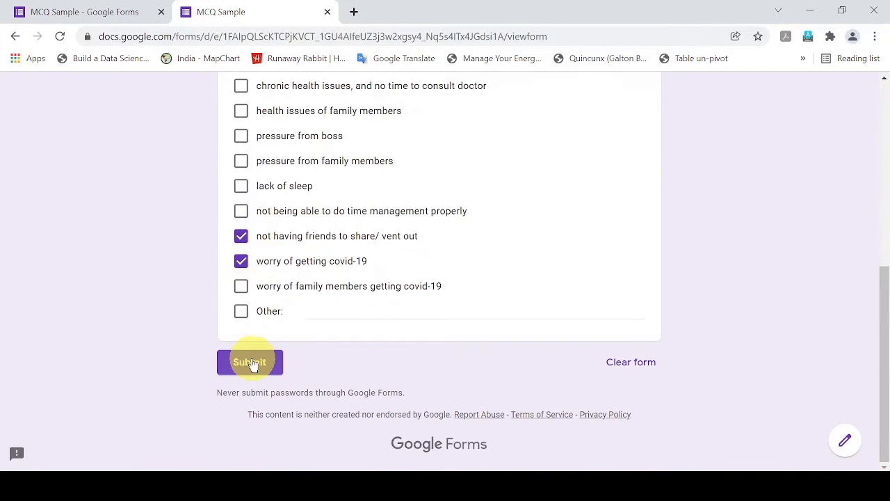
click(250, 363)
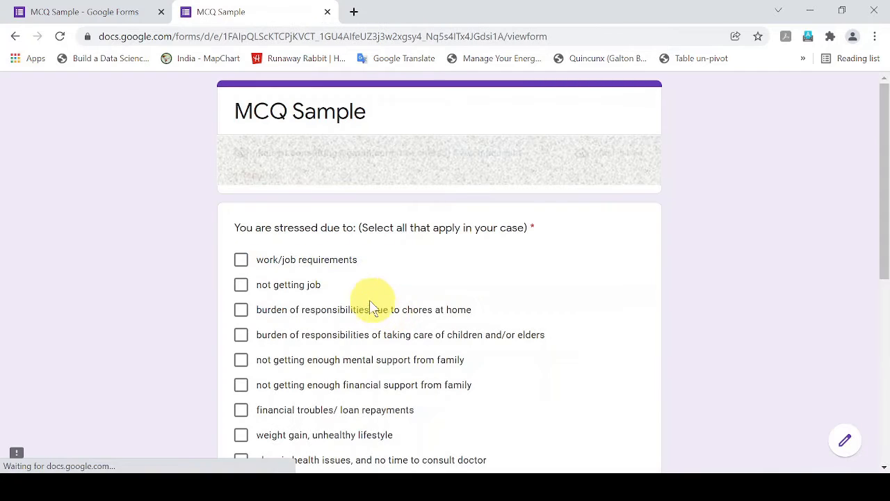
Select only chronic health issues, and no time to consult doctor, in a new response and submit it.
scroll(263, 329, down, 2)
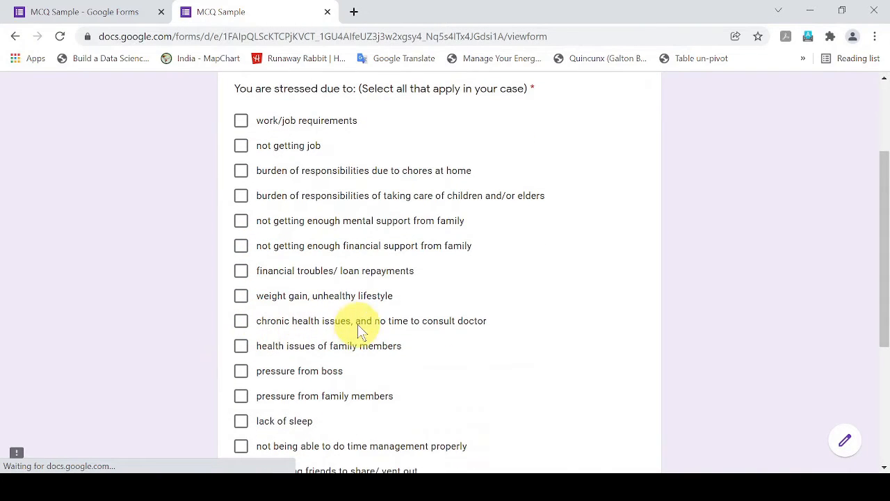
click(242, 326)
scroll(342, 368, down, 3)
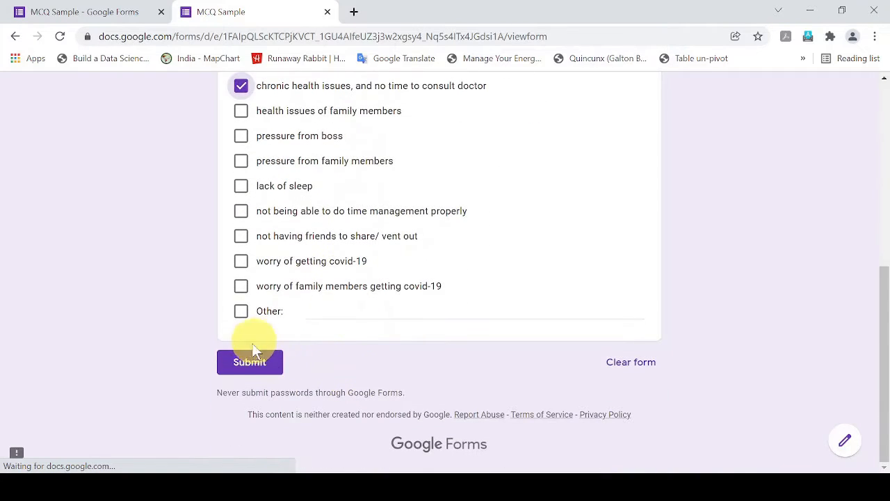
click(240, 368)
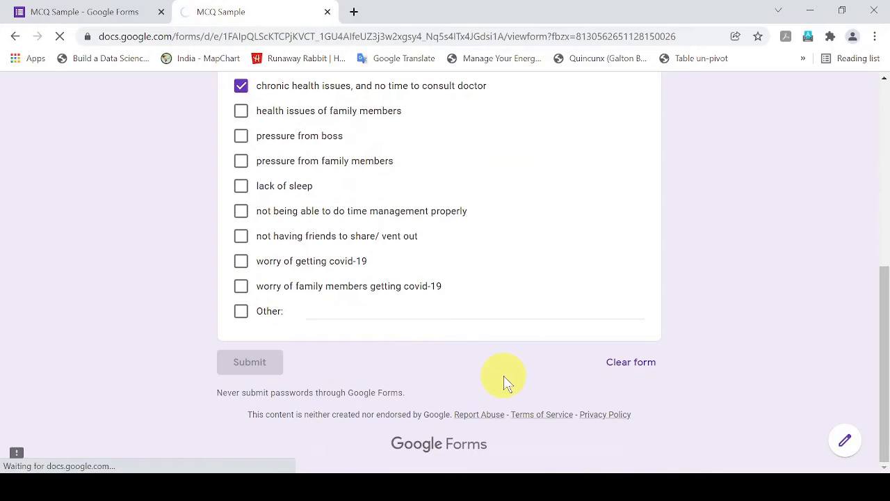
Return to the form editor, open the responses in a linked Google Sheets spreadsheet, and select the answers in B2:B6.
click(125, 20)
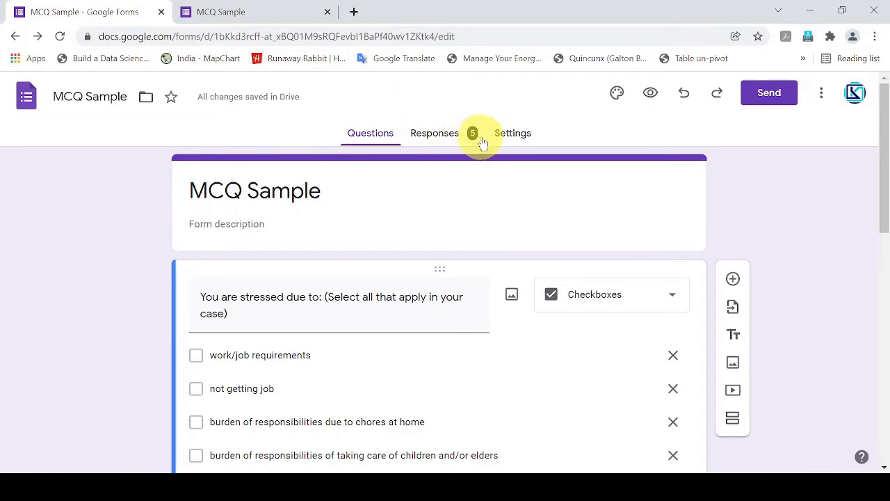
click(432, 139)
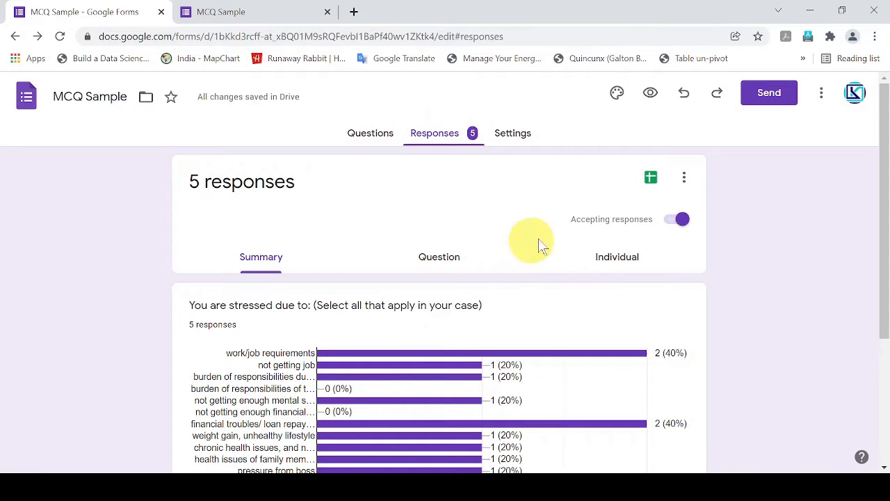
click(651, 180)
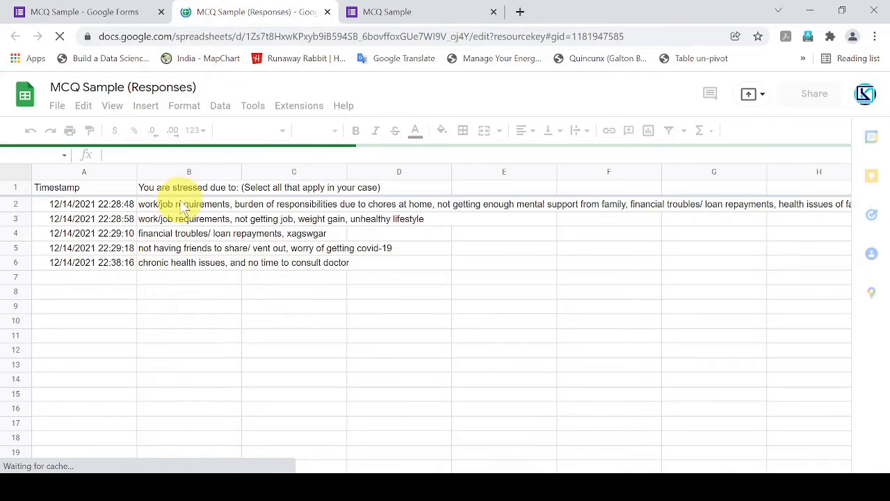
drag(182, 203, 189, 291)
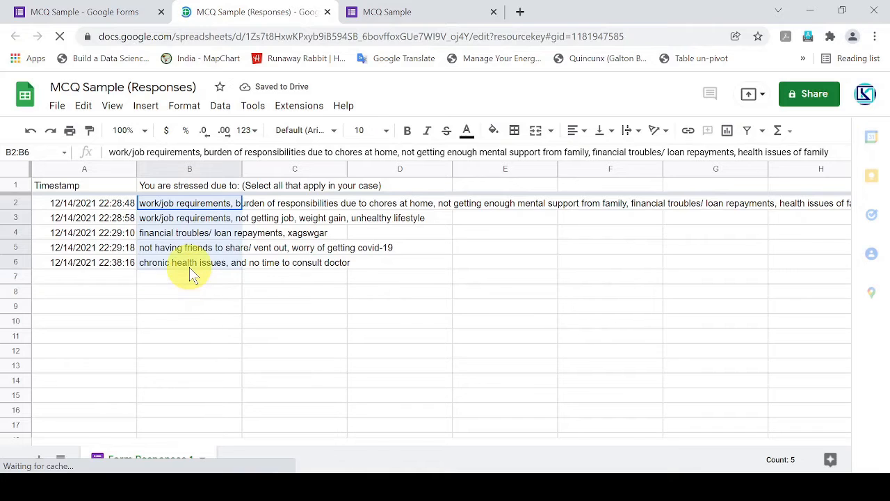
Download the MCQ Sample (Responses) spreadsheet as an .xlsx workbook and open the downloaded file in Excel.
click(56, 107)
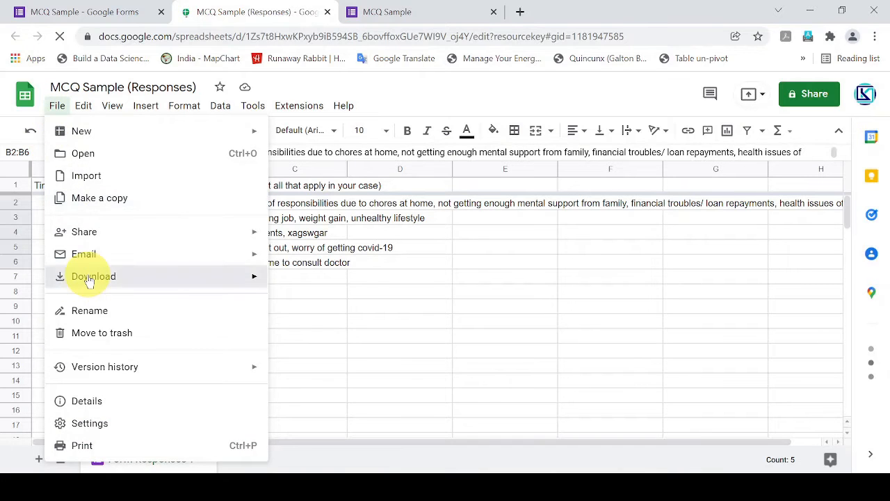
mouse_move(90, 279)
click(341, 285)
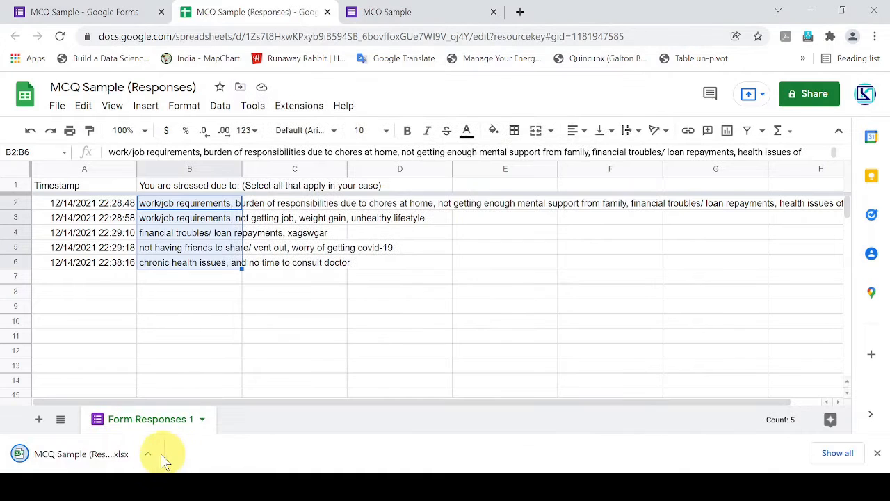
click(92, 452)
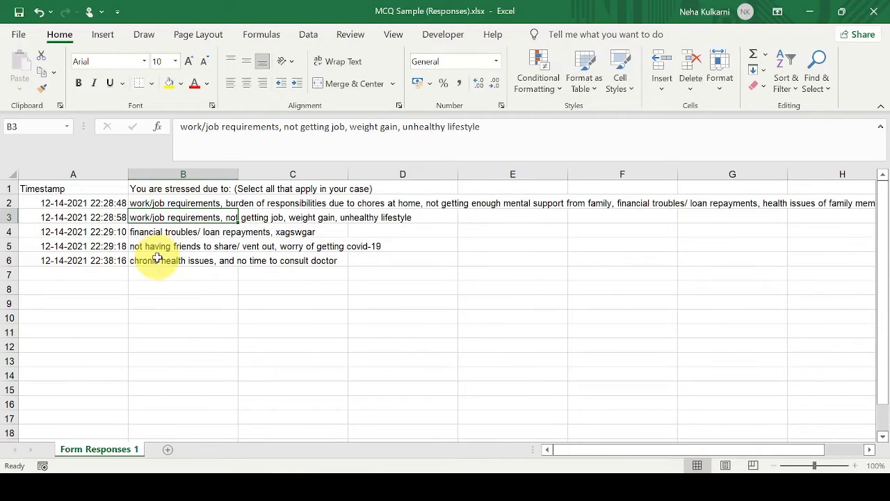
Inspect the full contents of cell B2, checking the commas that separate the selected answers.
click(155, 205)
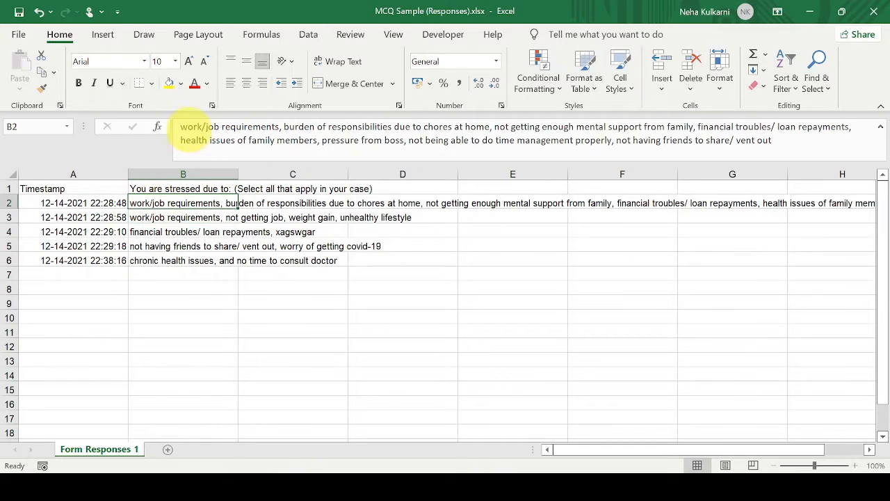
click(280, 127)
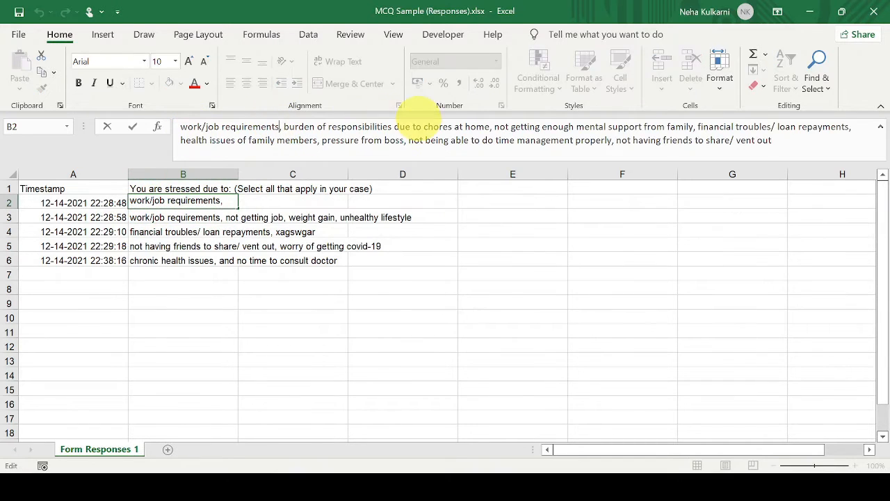
click(491, 127)
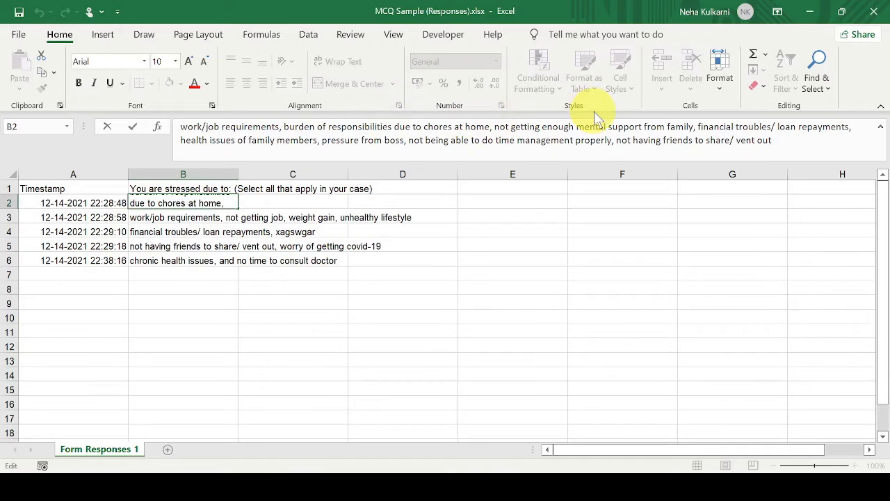
click(149, 246)
Split the column B answers with Text to Columns as delimited data, using tab and comma delimiters, General format and destination $B$1.
click(163, 174)
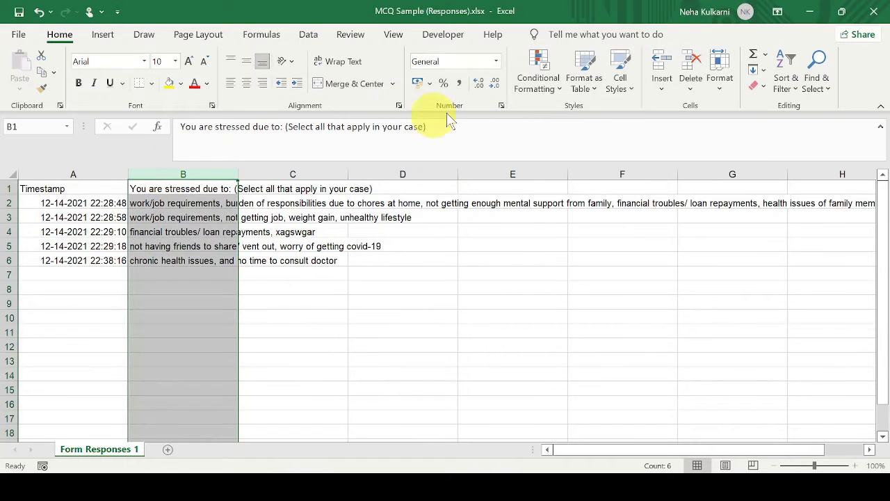
click(309, 35)
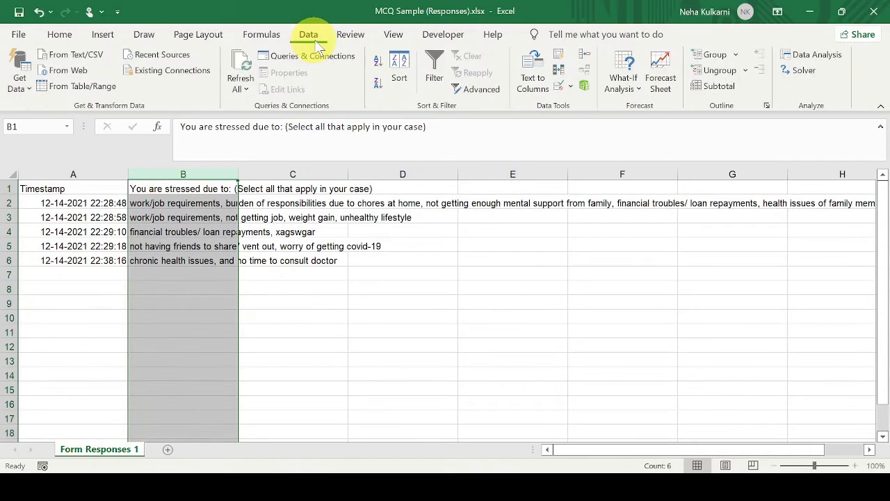
click(529, 87)
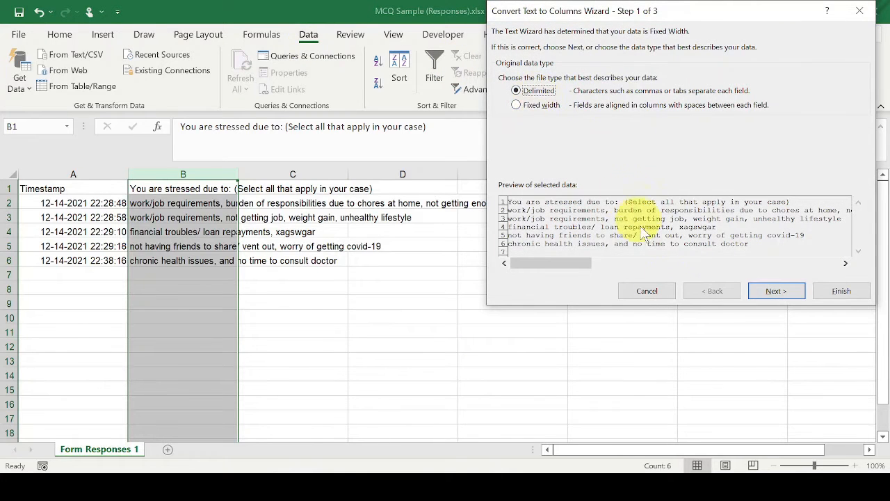
click(776, 292)
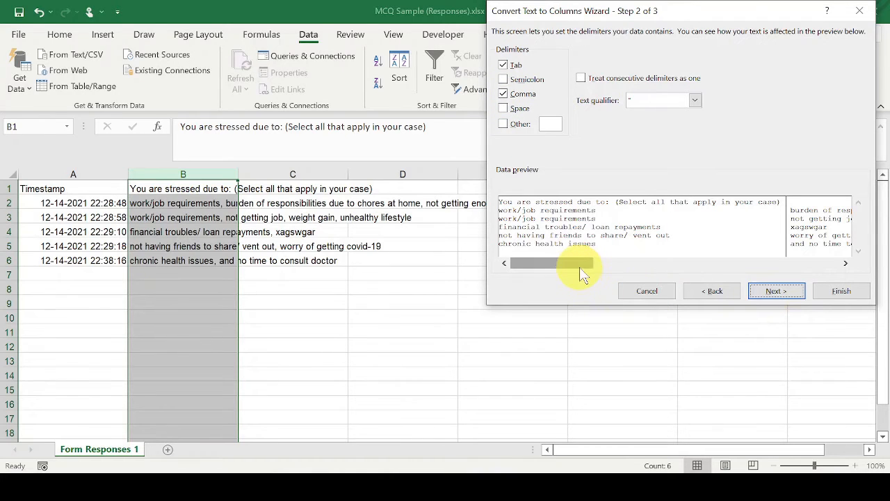
drag(578, 264, 558, 268)
click(784, 292)
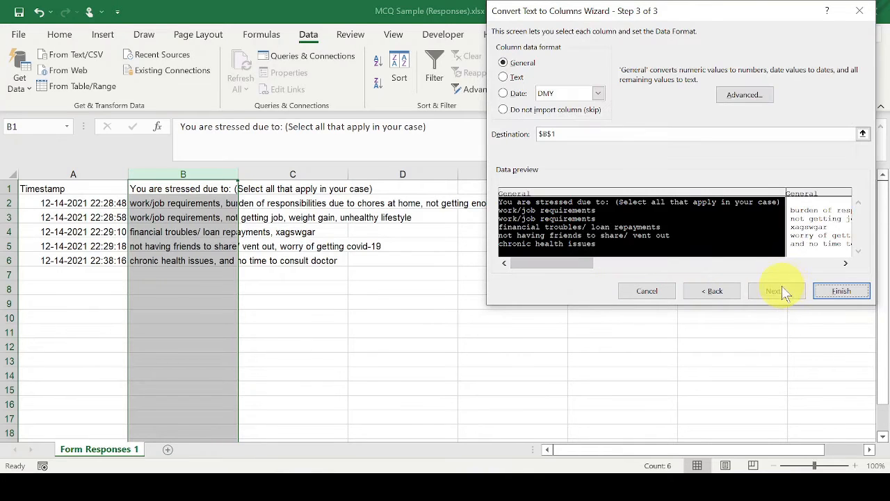
click(838, 292)
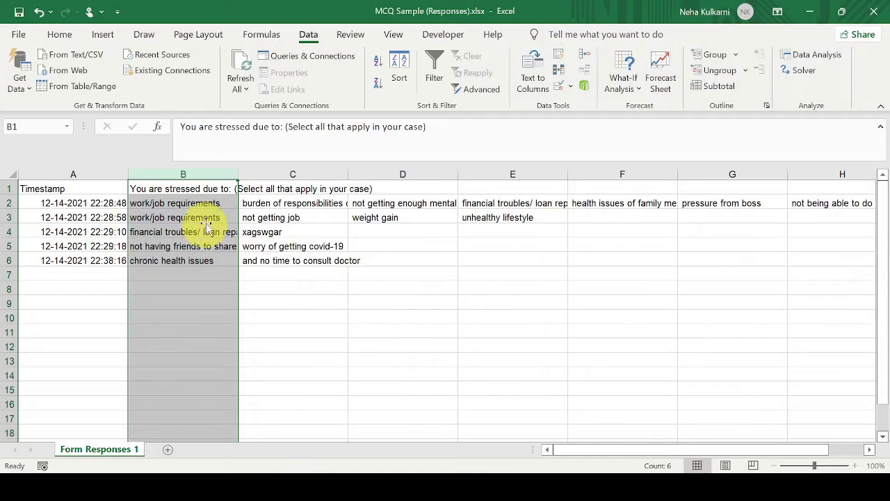
Examine how the answers in rows 2 and 3 are distributed across the separate columns.
click(255, 190)
click(293, 203)
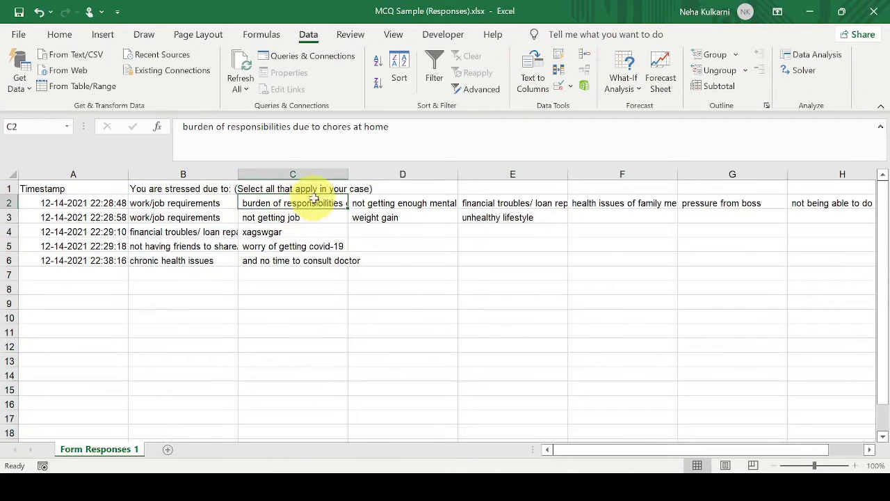
click(417, 203)
click(446, 218)
click(495, 203)
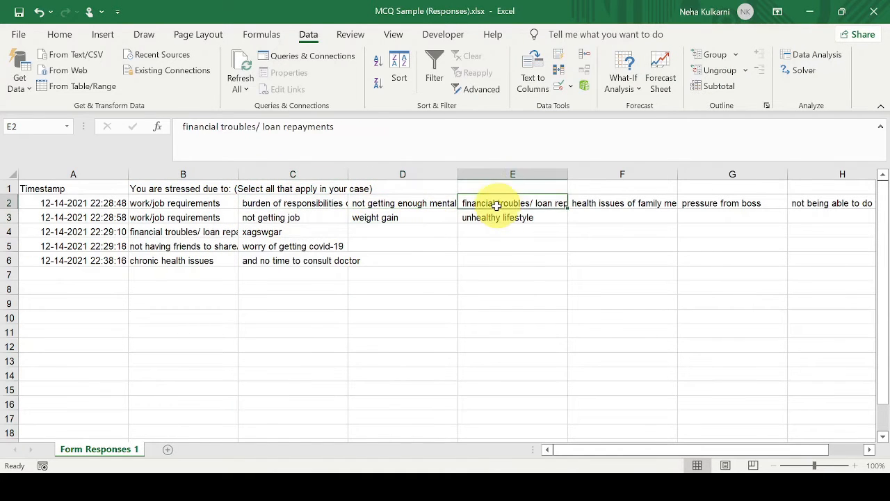
click(319, 217)
click(518, 217)
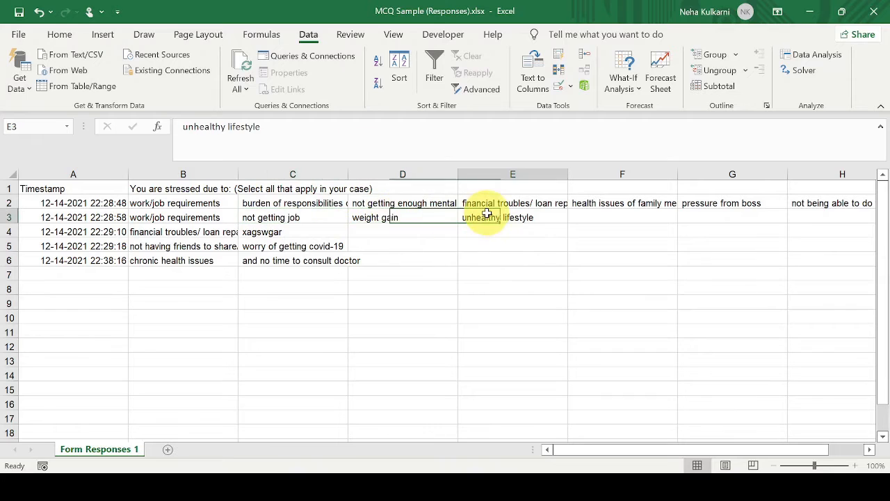
click(279, 218)
click(386, 217)
click(519, 217)
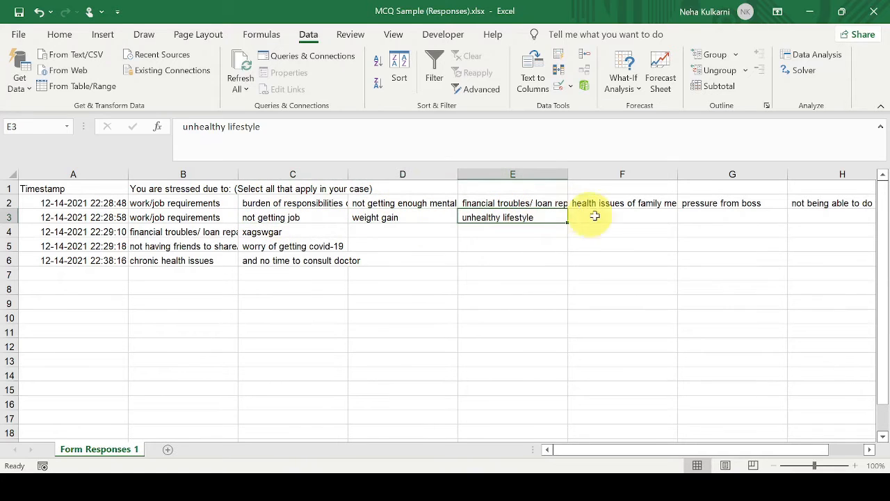
Check the split answers in rows 4 to 6, including the chronic health issues response in B6:C6.
click(268, 233)
click(283, 247)
click(284, 260)
drag(199, 258, 285, 261)
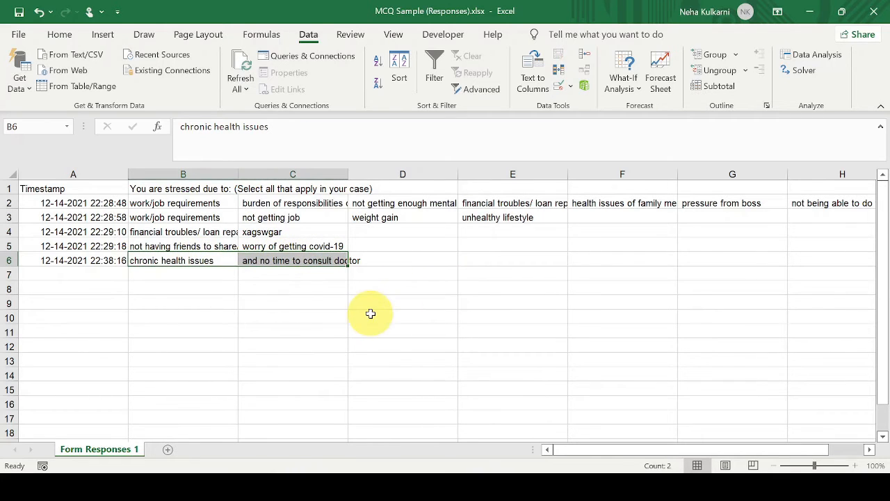
Switch to the MCQ Sample form editor in the browser and review which checkbox options contain commas within their own text.
click(362, 486)
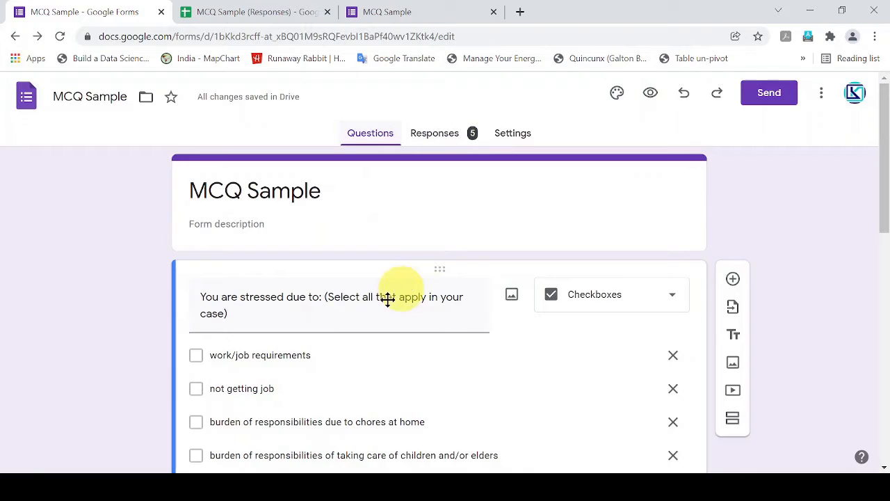
scroll(311, 351, down, 1)
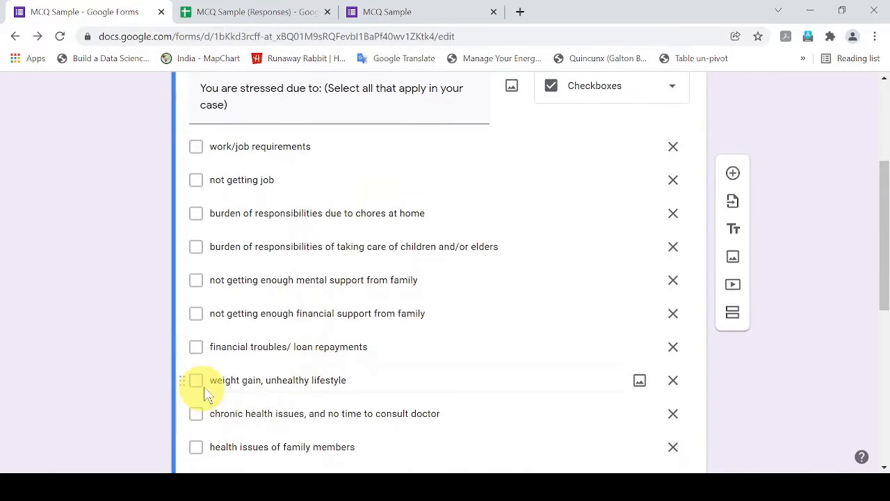
scroll(202, 393, down, 1)
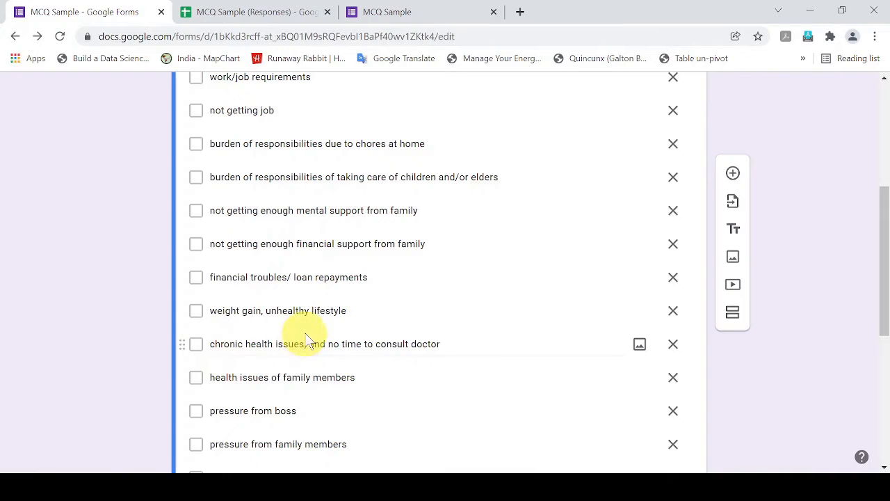
scroll(303, 342, down, 4)
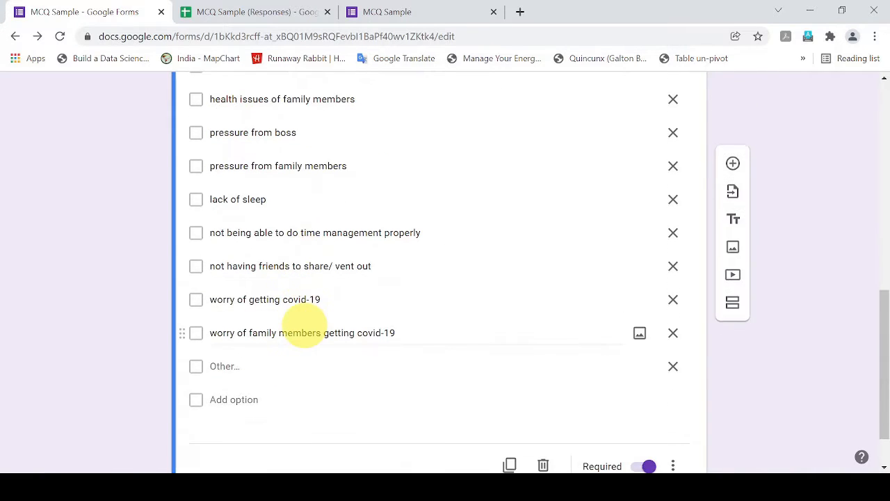
scroll(225, 357, down, 1)
scroll(225, 341, up, 2)
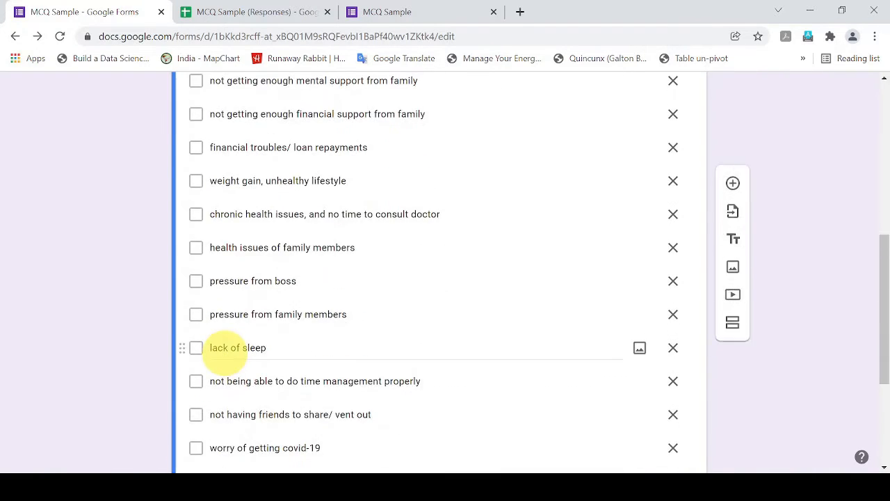
scroll(341, 375, up, 2)
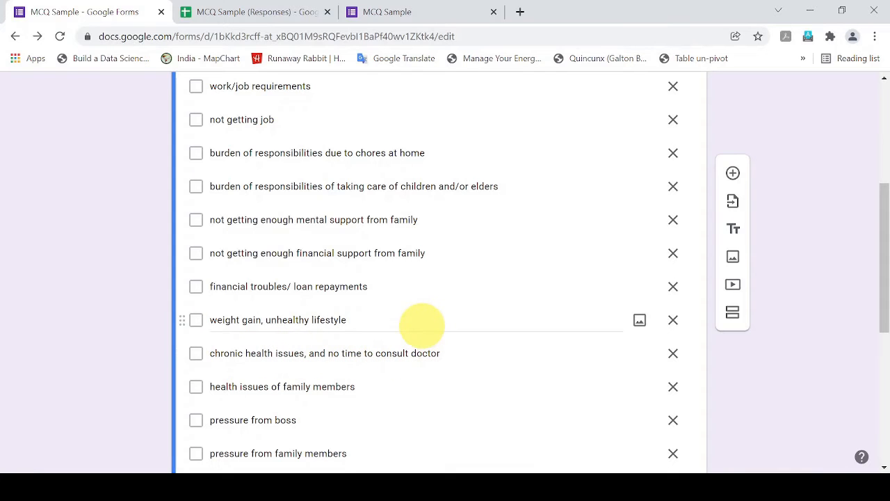
Return to the Excel workbook and compare the comma-containing options split across B6:C6 and D3:E3.
key(alt+Tab)
click(208, 260)
drag(209, 260, 245, 263)
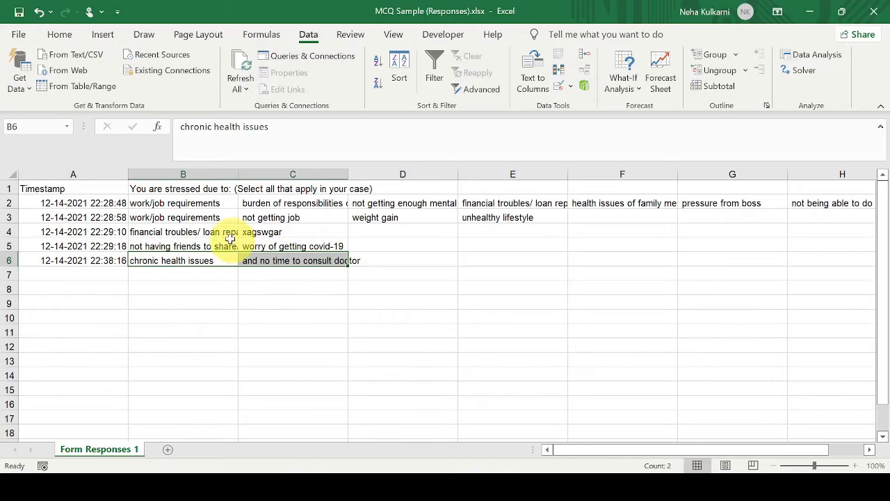
drag(380, 215, 475, 218)
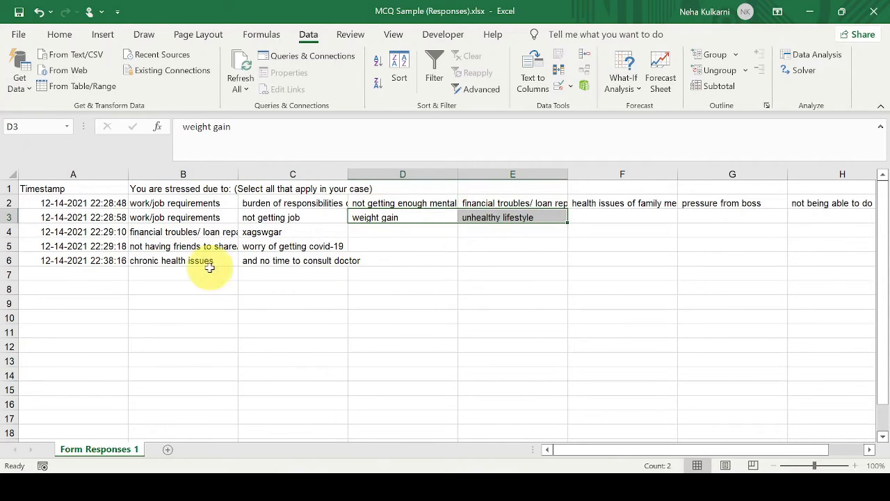
drag(218, 258, 295, 260)
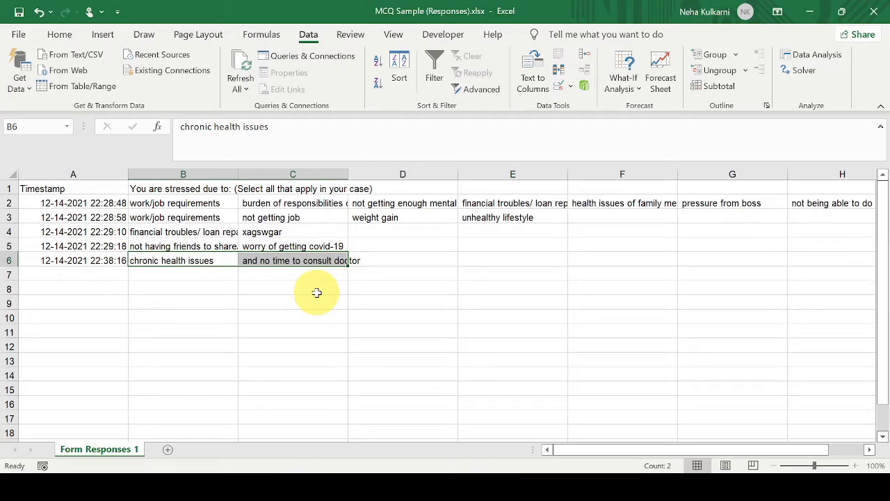
Undo the Text to Columns split of the column B answers.
key(ctrl+z)
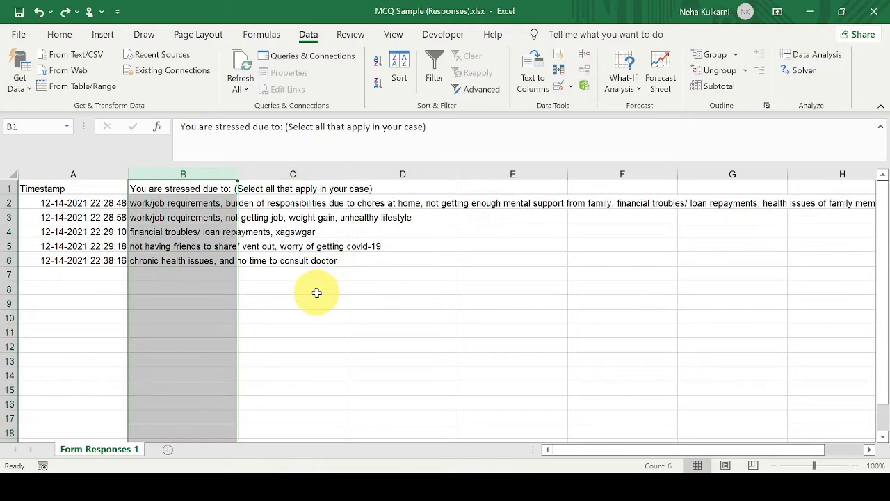
click(310, 287)
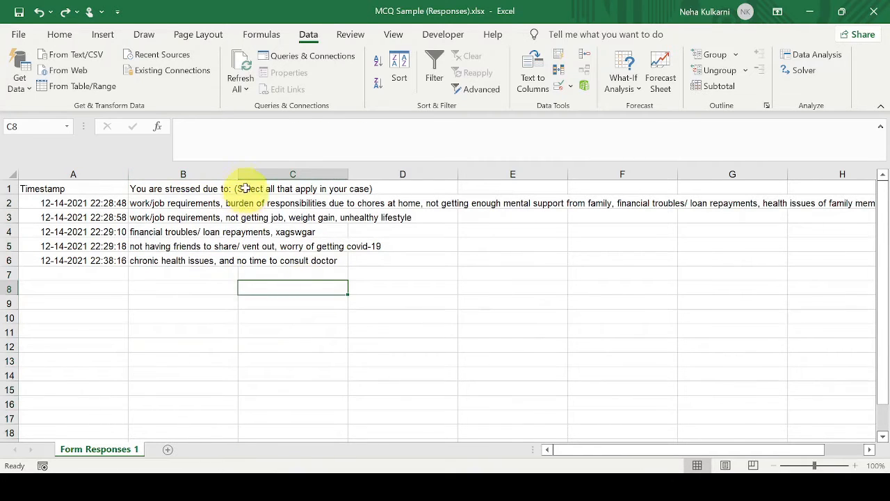
drag(237, 176, 287, 175)
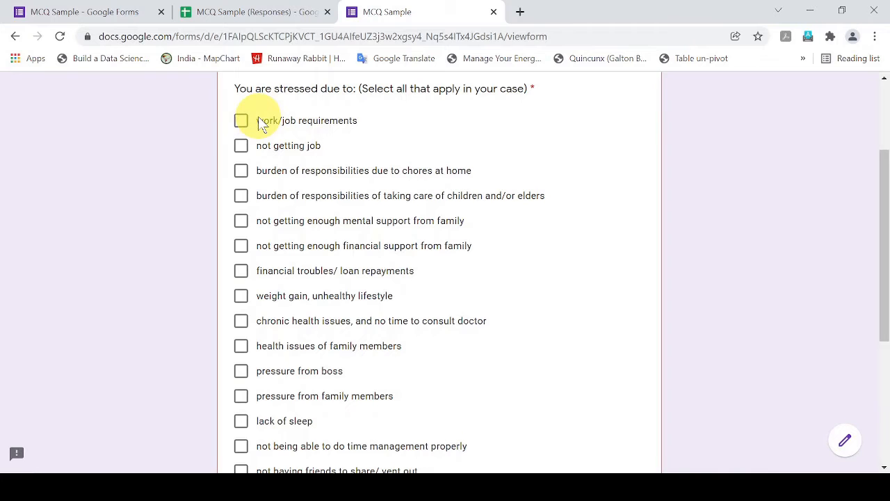
Copy the checkbox options from the live form in the browser, and add a worksheet named "Choices" to the Excel workbook.
mouse_move(258, 119)
mouse_down()
mouse_move(408, 461)
mouse_move(389, 356)
mouse_move(306, 379)
mouse_move(445, 354)
mouse_move(459, 360)
mouse_up()
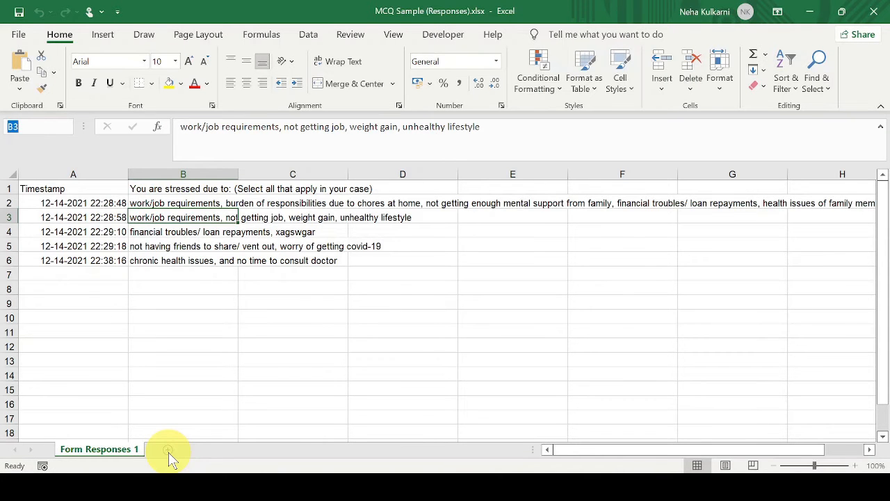
click(168, 452)
right_click(168, 452)
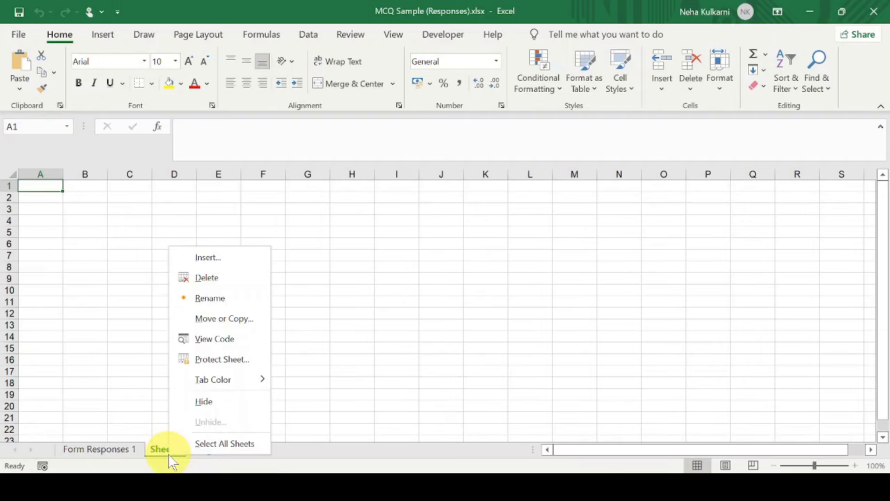
click(201, 299)
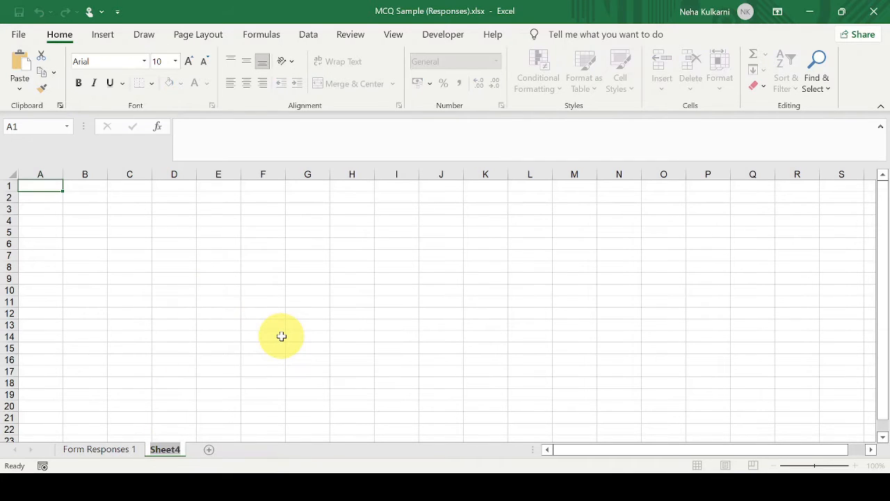
text(Op)
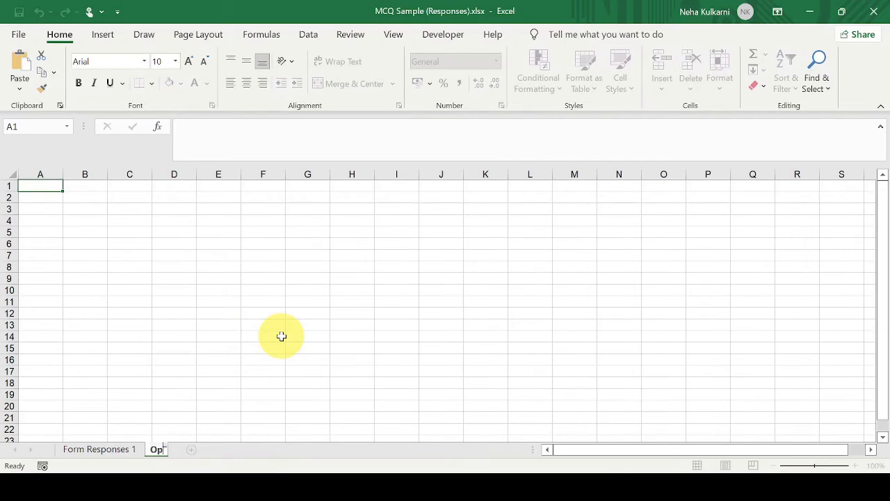
Paste the copied checkbox options into the Choices sheet from A2, and copy that range for use from C1 on Form Responses 1.
click(44, 196)
key(ctrl+v)
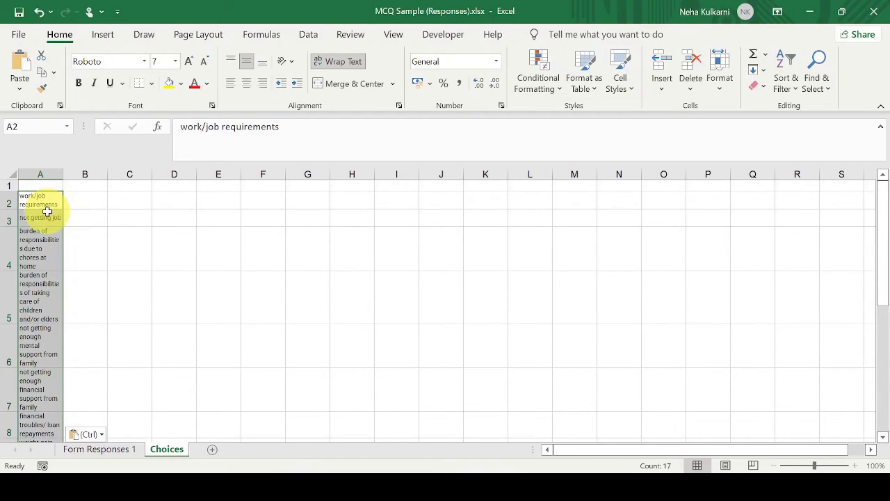
right_click(46, 211)
click(98, 132)
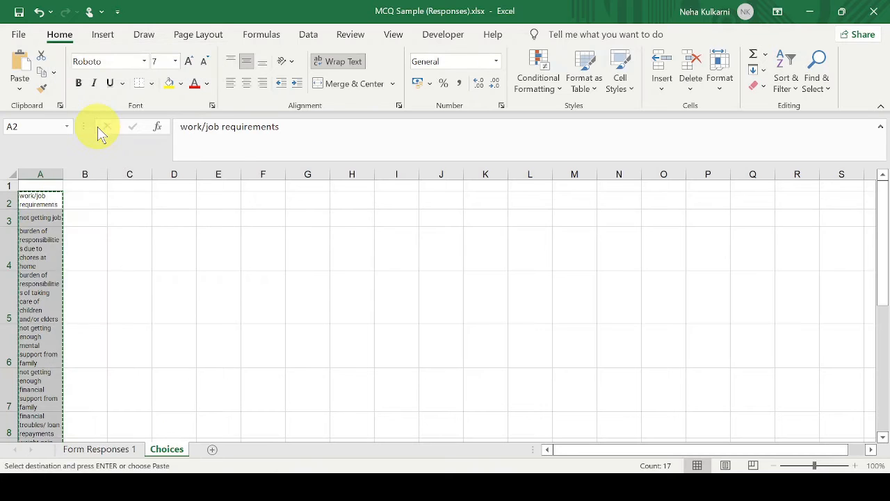
click(104, 449)
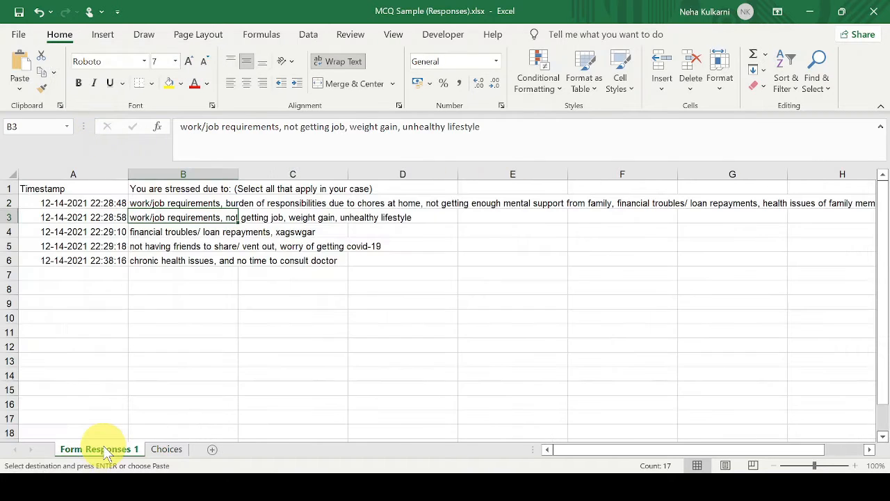
click(283, 191)
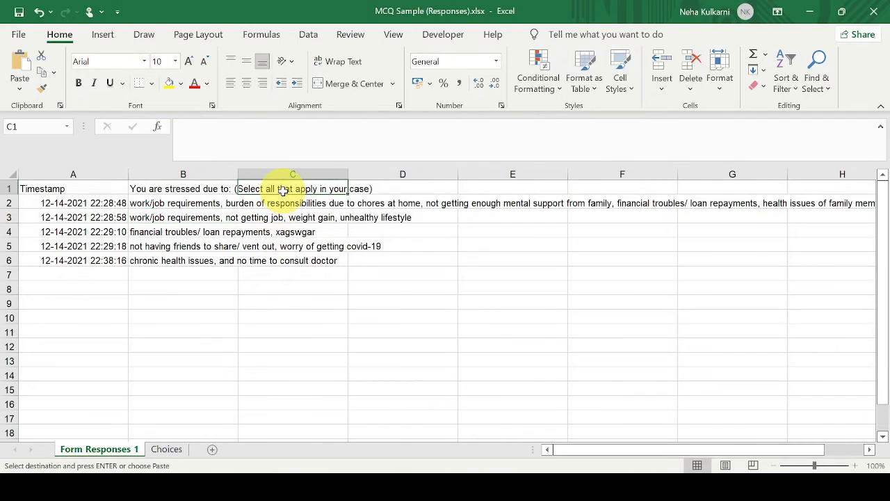
Try pasting the copied choices transposed across row 1 from C1 with Paste Special, and undo the paste.
click(20, 85)
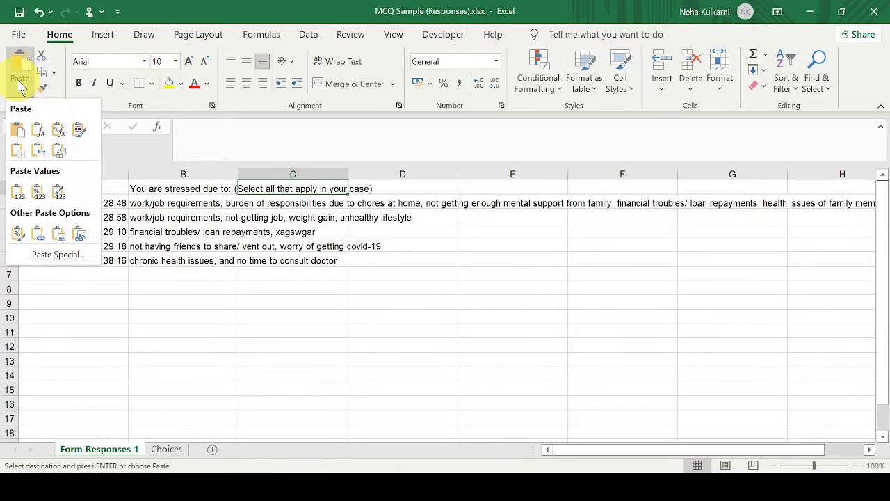
click(49, 254)
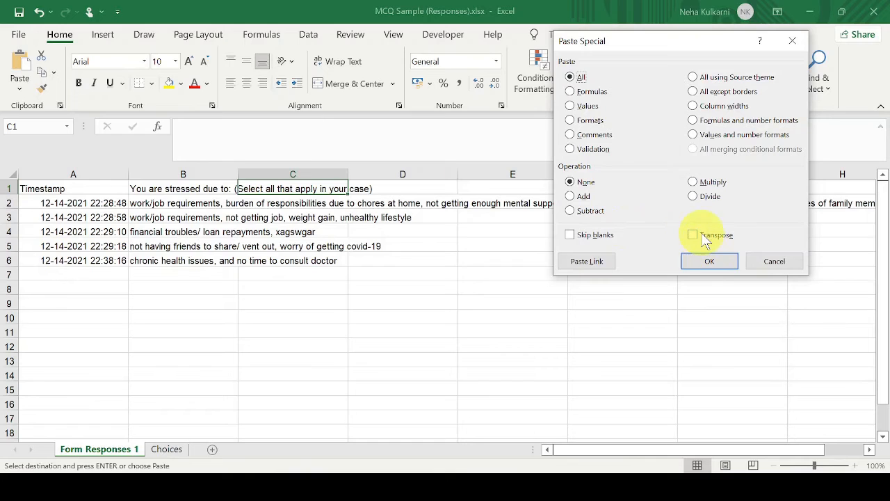
click(706, 261)
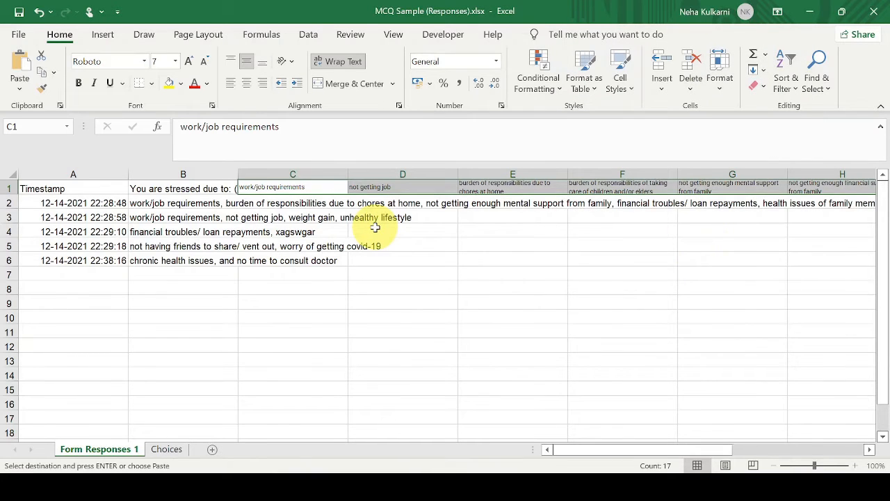
key(ctrl+z)
Paste the copied choices across row 1 from C1 using the Transpose paste option.
click(18, 89)
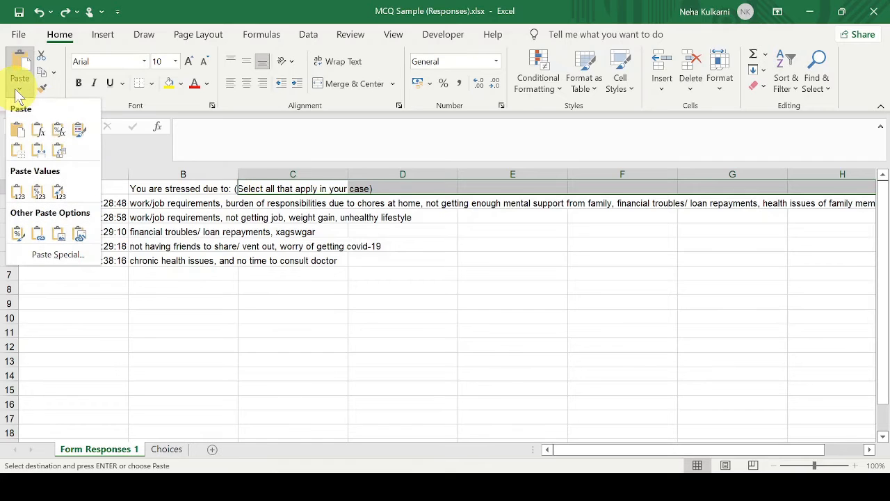
click(60, 153)
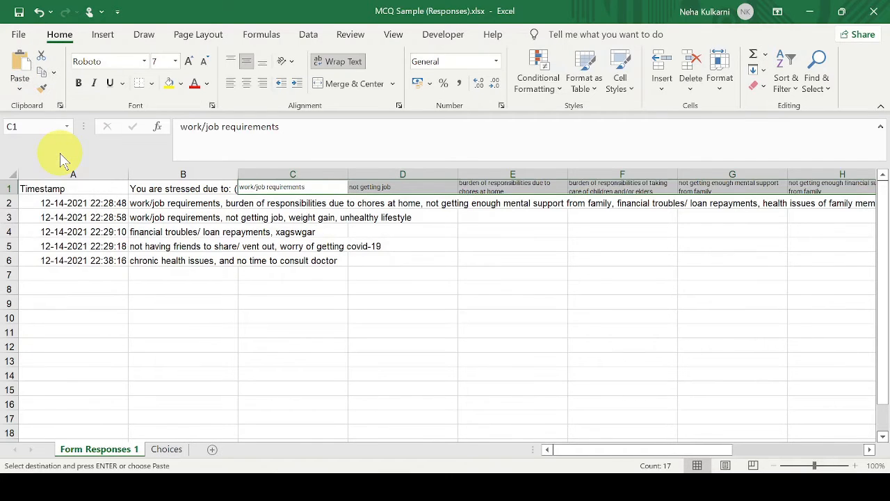
Begin a formula in C2 nesting SEARCH in ISERR and IF, with C$1 as the text to find: =if(iserr(search(C$1,.
click(295, 203)
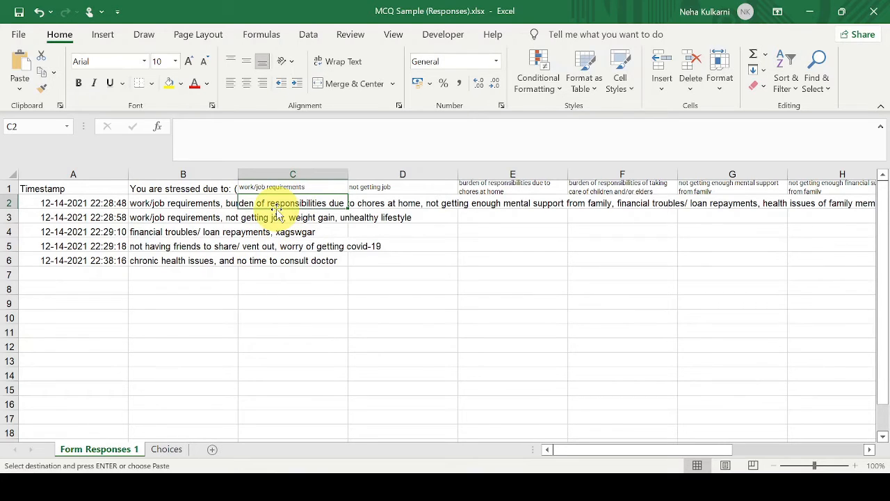
text(=)
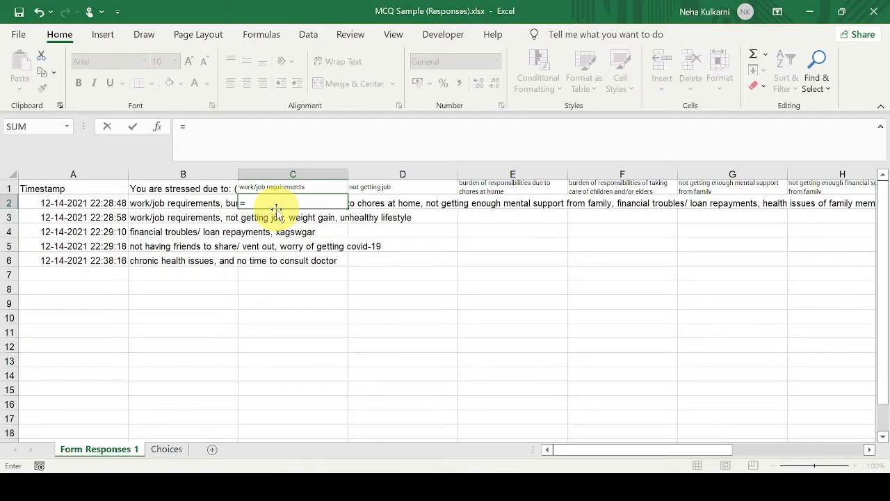
text(if)
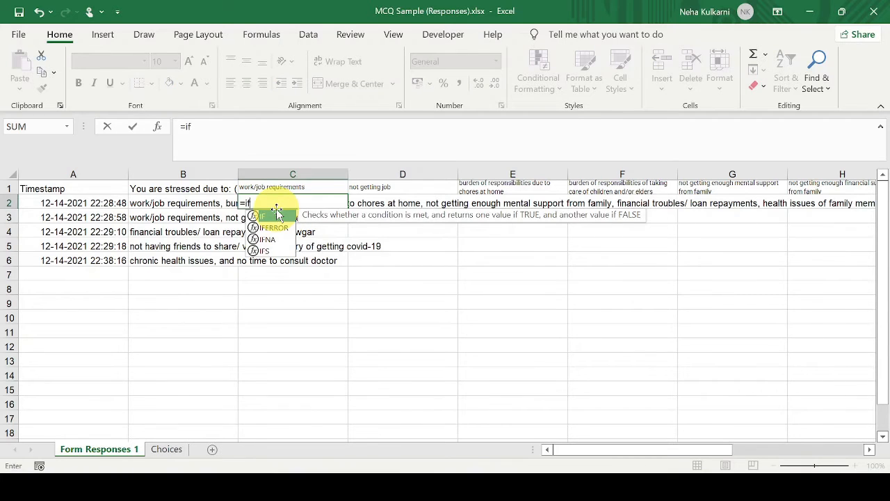
text(()
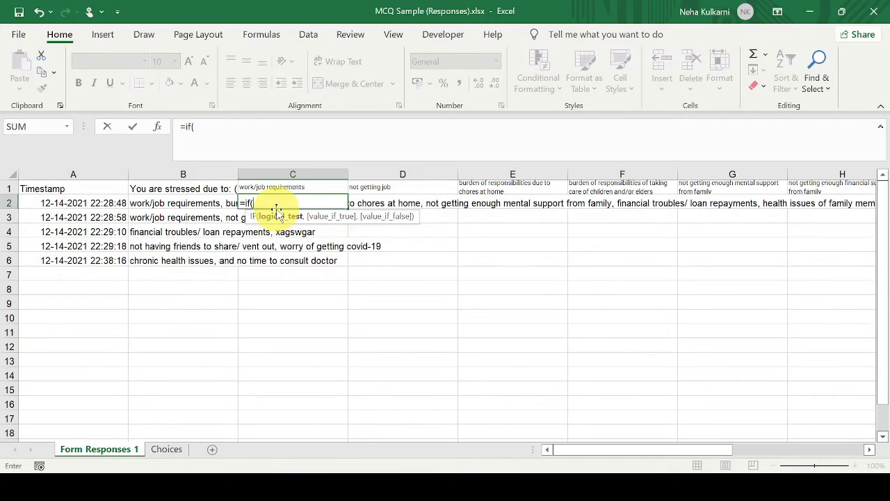
text(iserr)
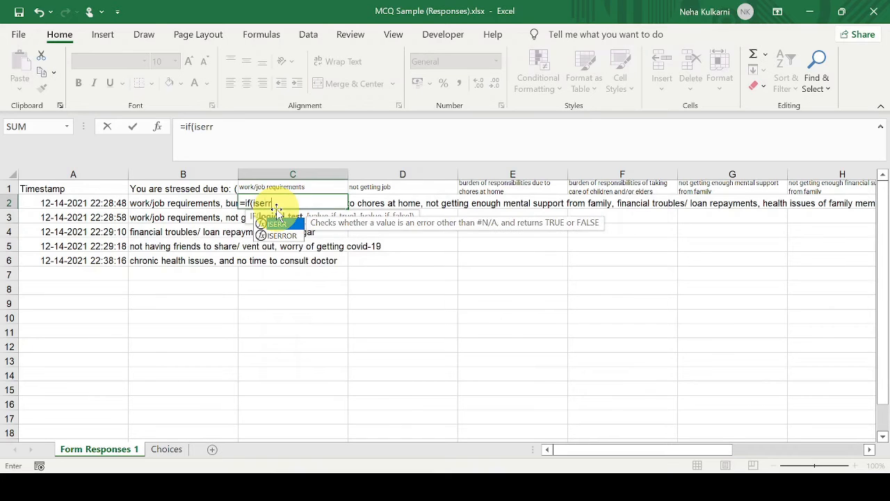
text(()
text(se)
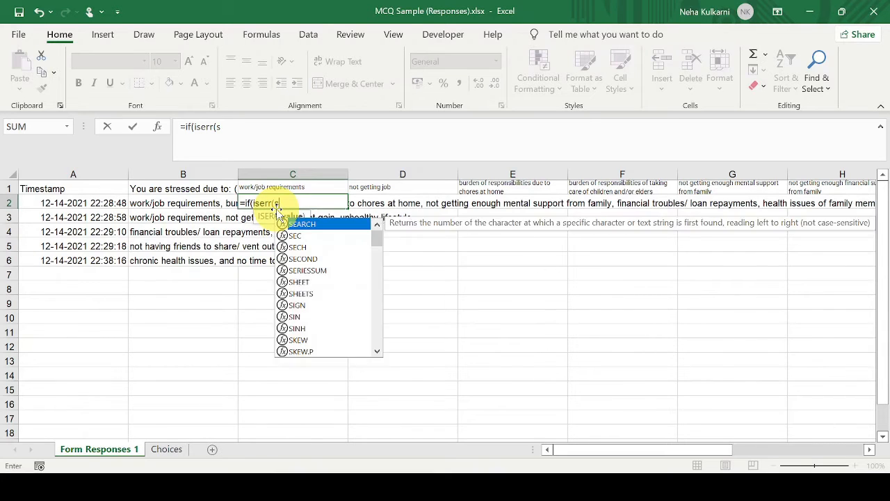
text(arch)
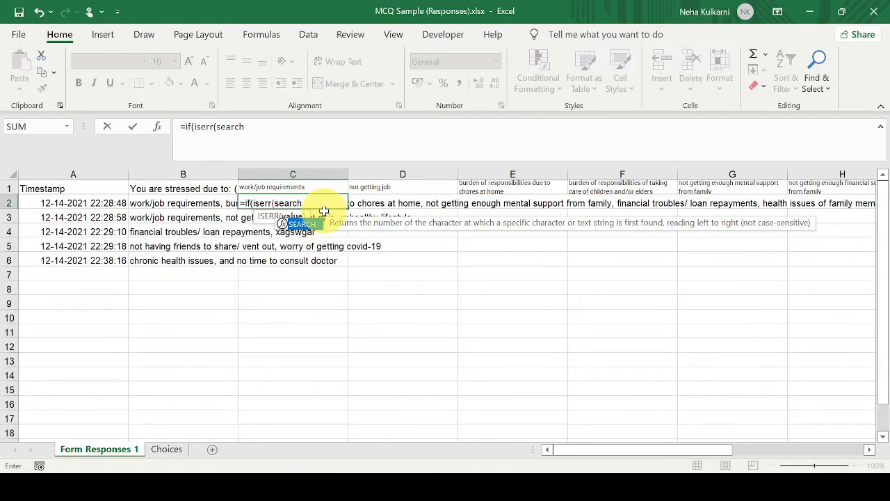
text(()
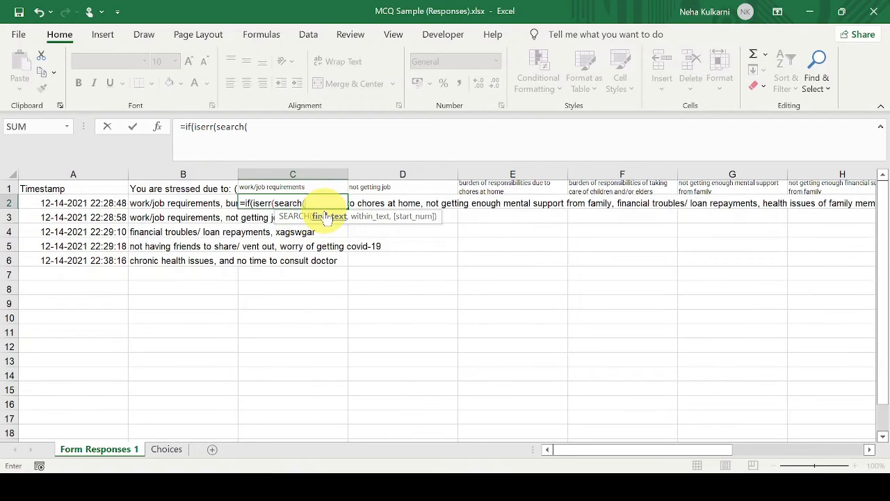
click(271, 188)
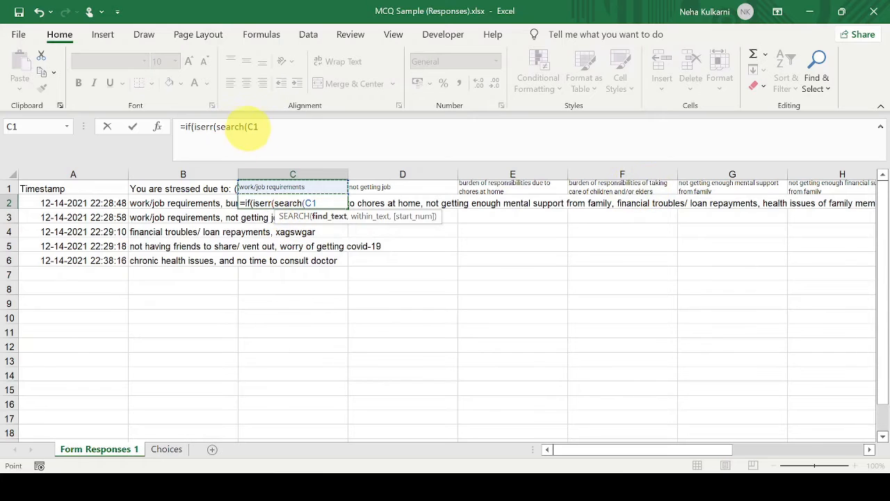
click(255, 127)
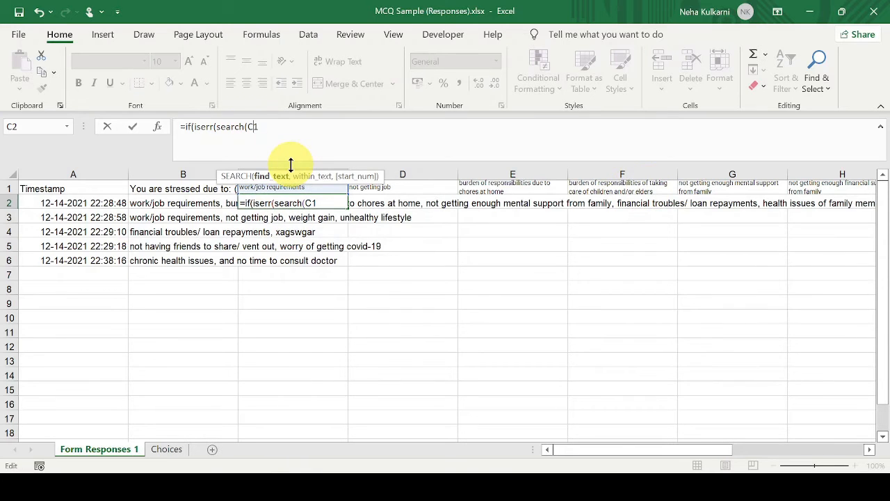
text(,)
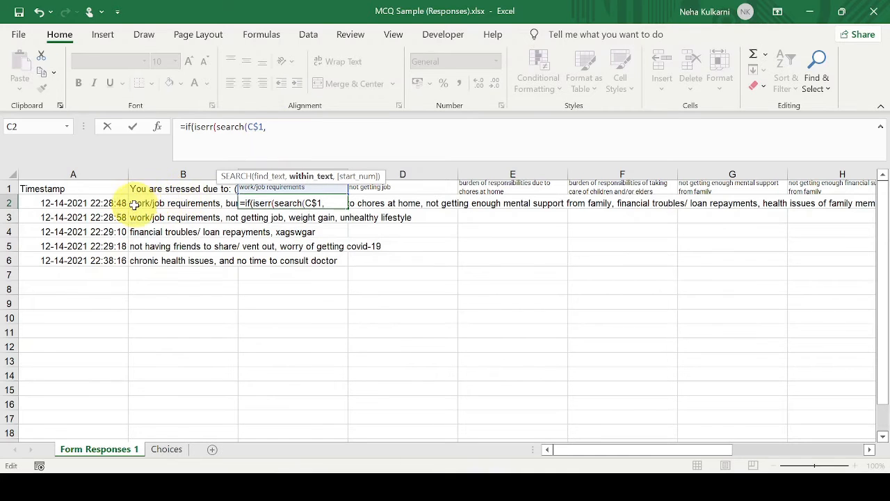
Continue the C2 formula with $B2 as the text to search within, "" as the true result and 1 as the false result.
click(192, 205)
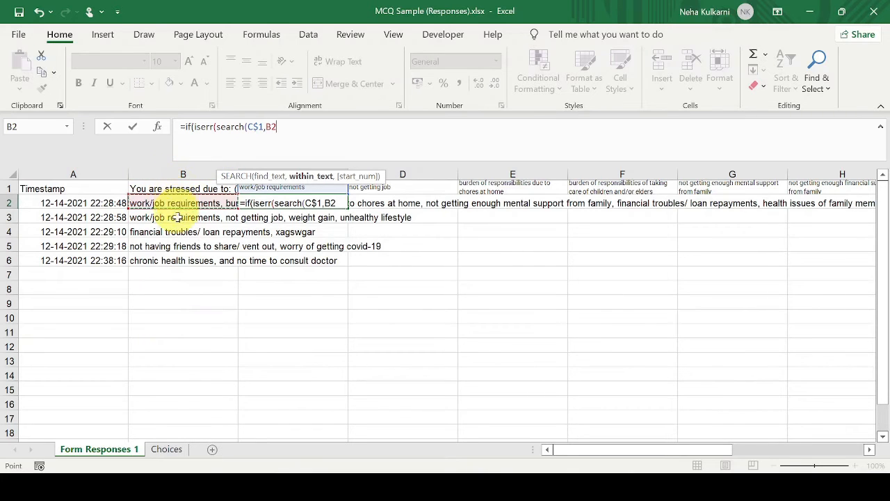
click(265, 127)
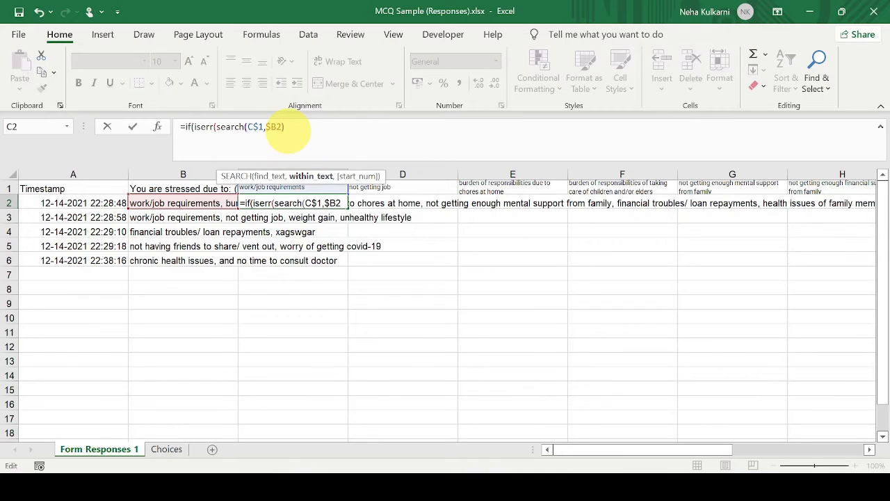
text())
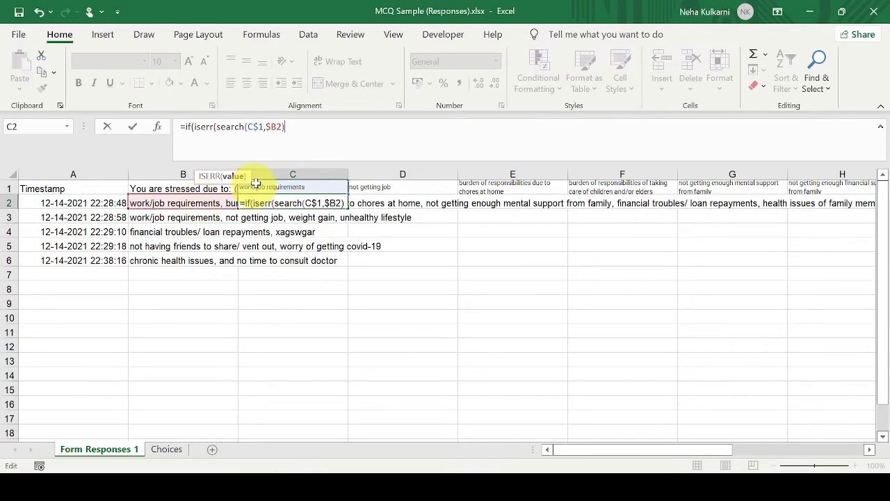
text(,"")
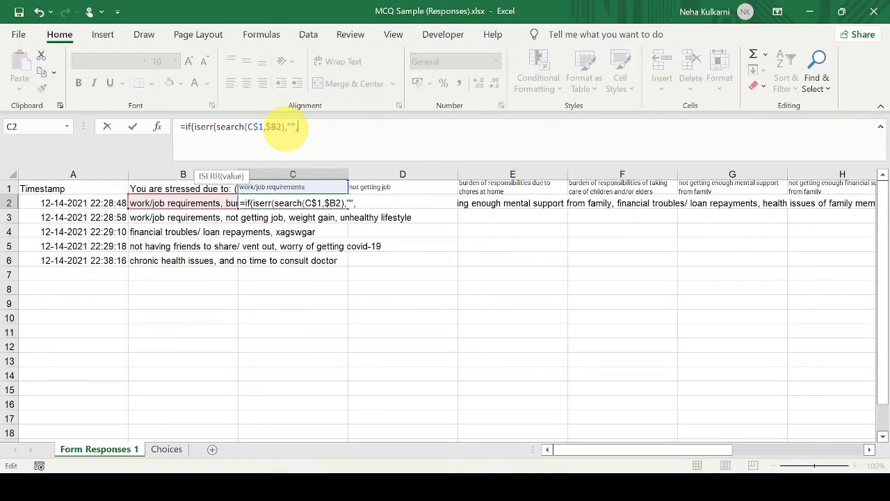
text(,)
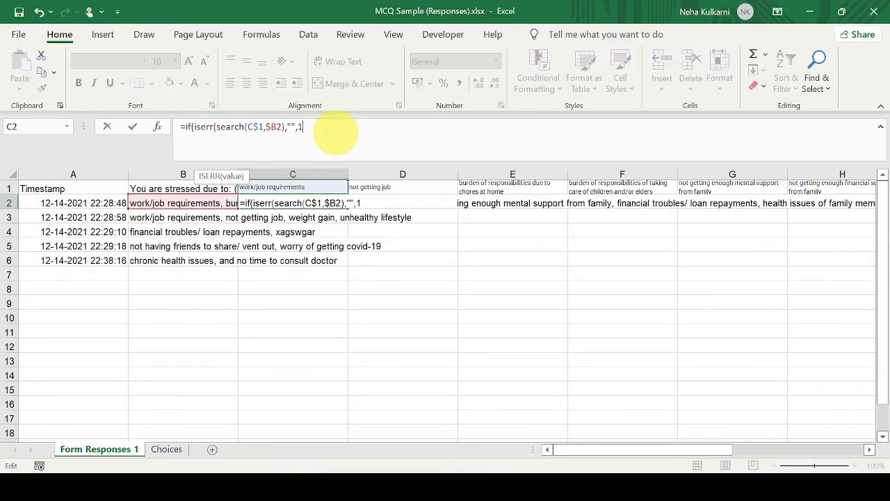
text())
Add the missing closing parenthesis for ISERR after $B2) and commit the formula =IF(ISERR(SEARCH(C$1,$B2)),"",1) in C2.
key(Left)
key(Left)
key(Left)
key(Left)
key(Left)
key(Left)
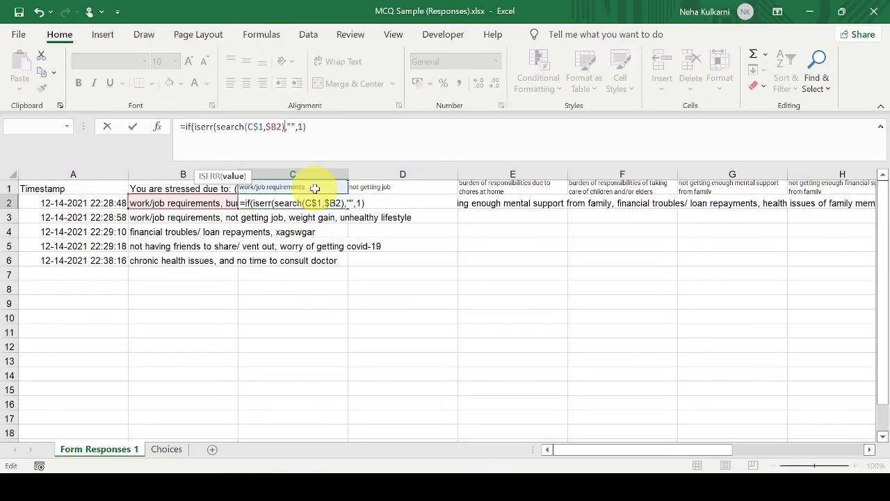
text())
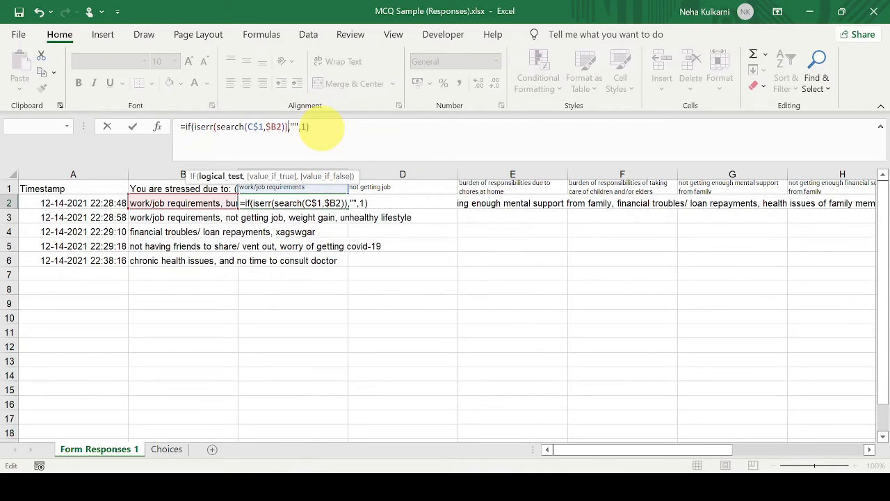
key(Return)
Fill the C2 formula across all choice columns and response rows, covering C2:S6.
click(297, 203)
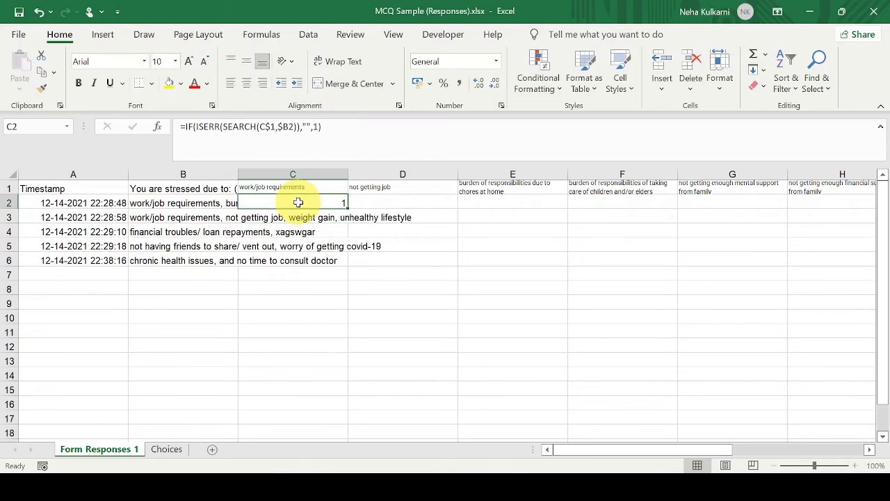
drag(348, 206, 756, 262)
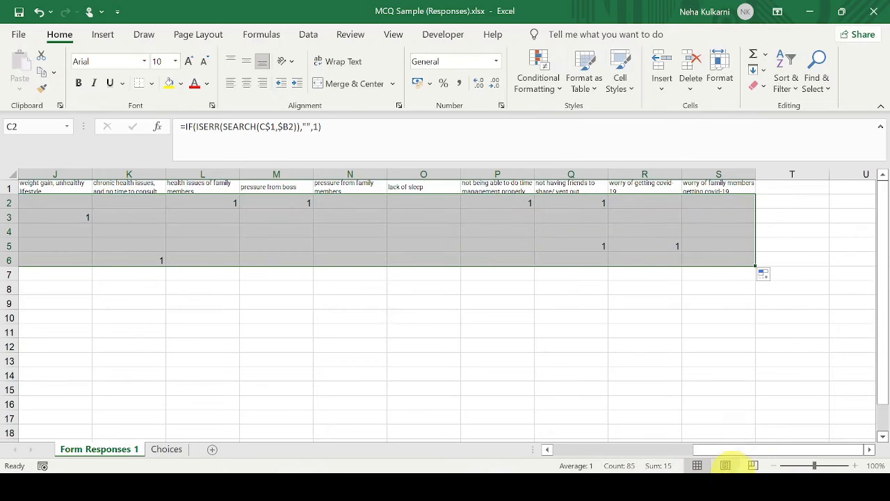
Narrow choice columns C through S equally so they all fit in view beside the responses.
drag(728, 449, 490, 461)
drag(330, 170, 710, 176)
drag(670, 449, 562, 453)
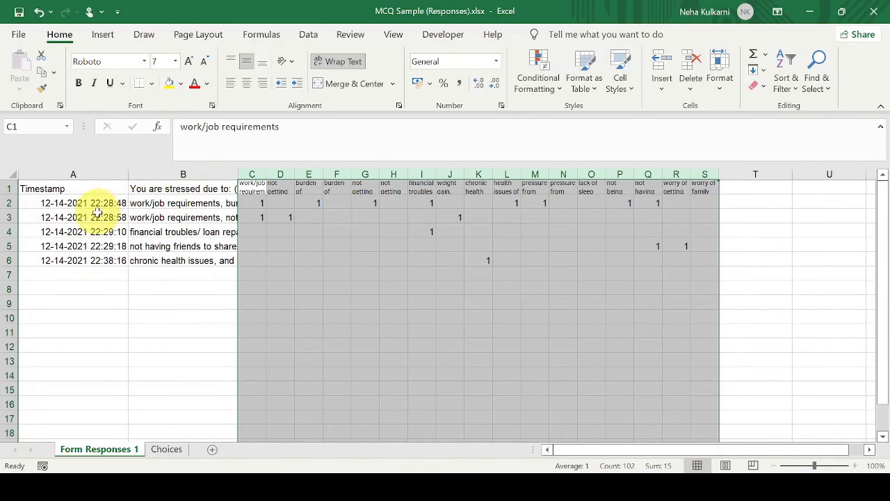
Wrap the text in column B and autofit the heights of rows 2 to 6 to show the full answers.
click(154, 172)
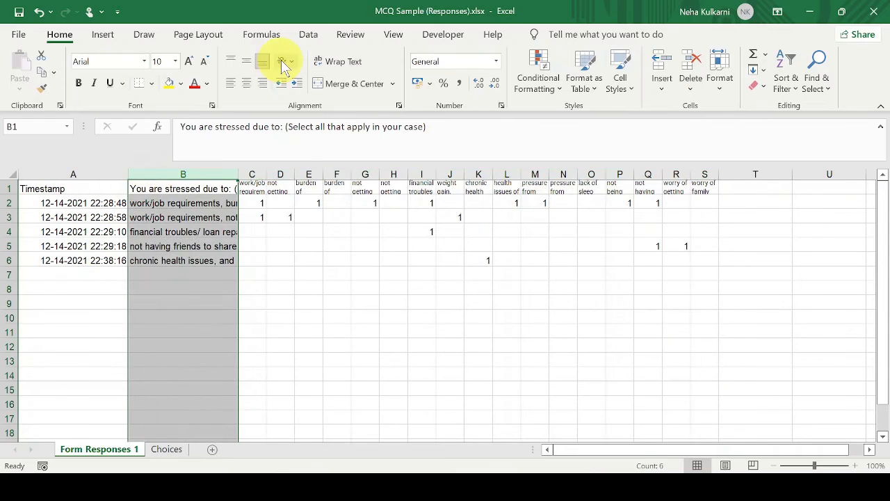
click(346, 67)
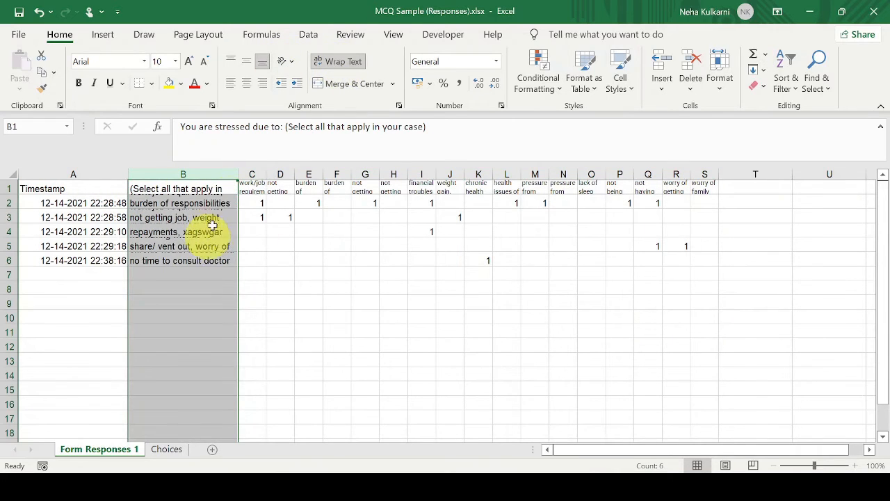
drag(6, 203, 9, 261)
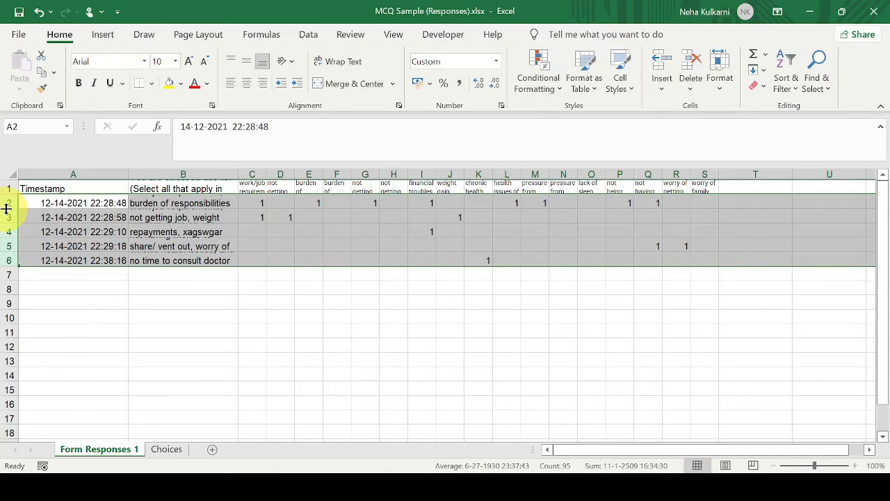
double_click(9, 208)
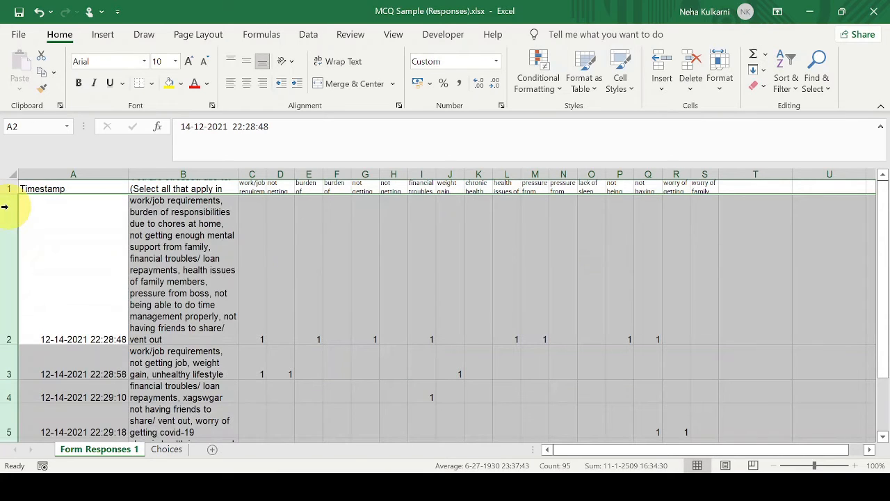
click(164, 260)
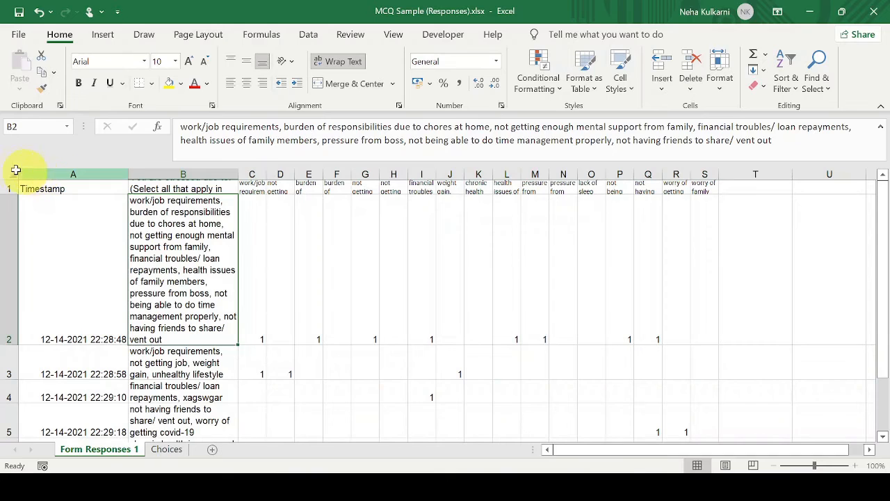
Top-align the contents of every cell in the Form Responses 1 sheet.
click(7, 171)
click(231, 63)
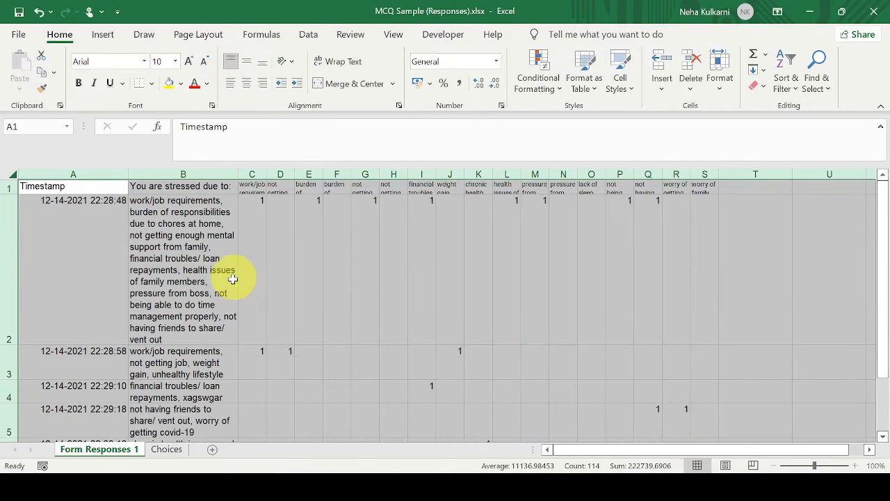
click(205, 282)
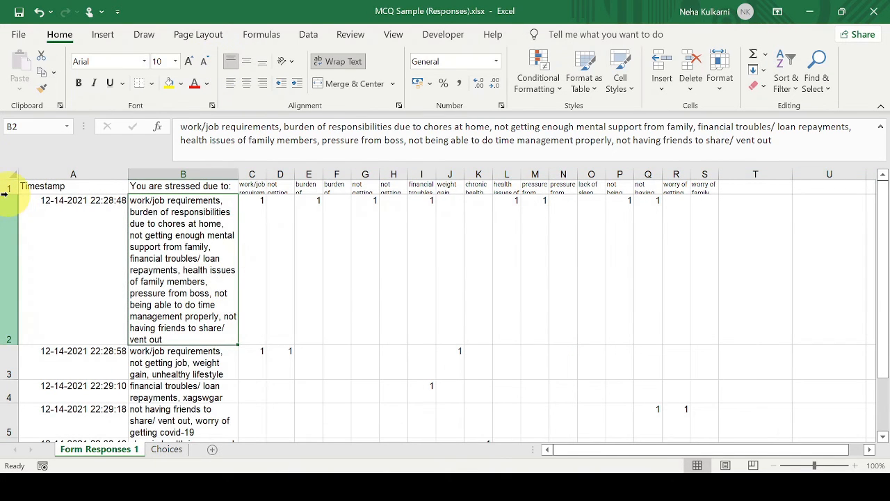
Make row 1 tall enough to show the wrapped choice headers, checking the C2 and E2 marks against their headers.
drag(7, 194, 7, 206)
click(251, 193)
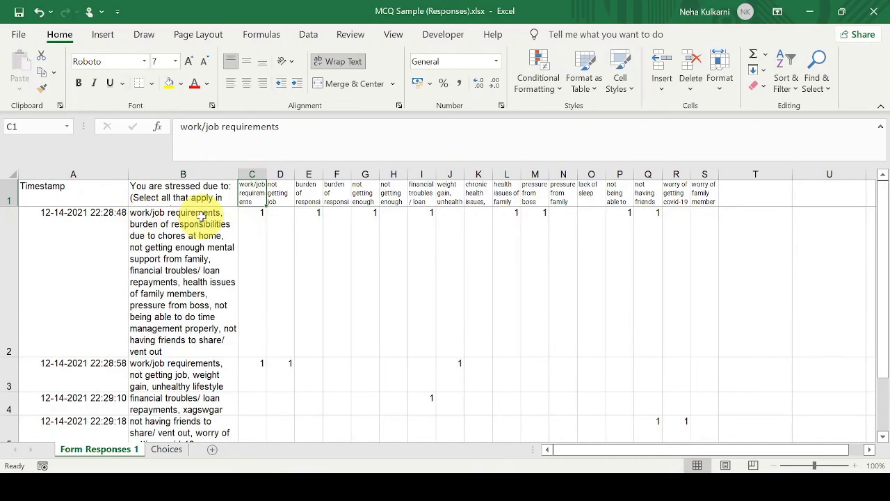
click(253, 224)
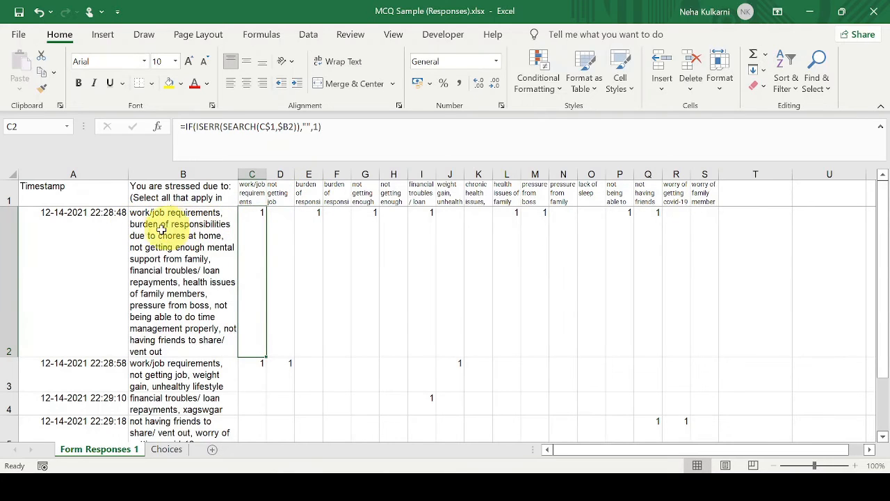
click(308, 194)
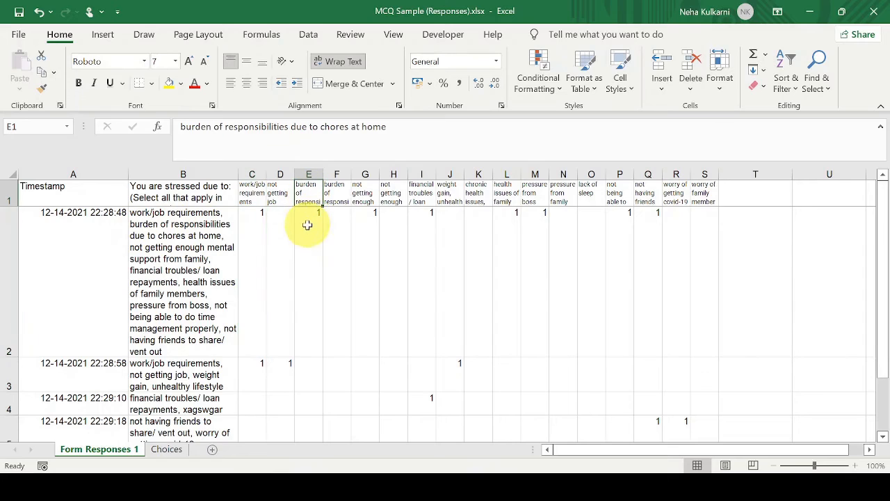
click(310, 234)
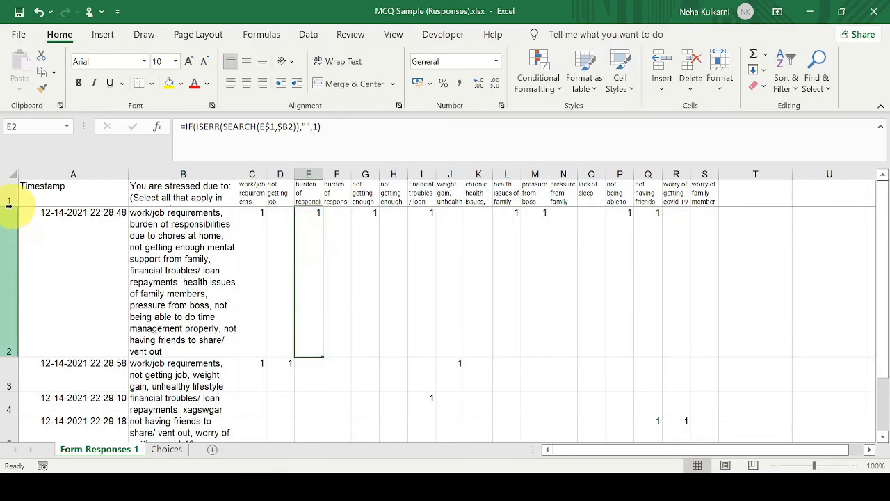
drag(9, 204, 10, 245)
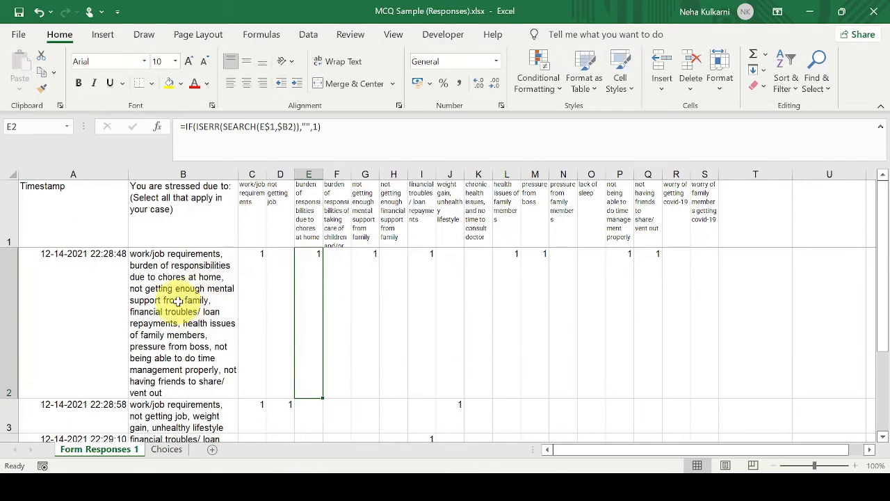
Compare the first response's listed answers with the marks in G2, I2, L2, M2, P2 and Q2.
click(366, 274)
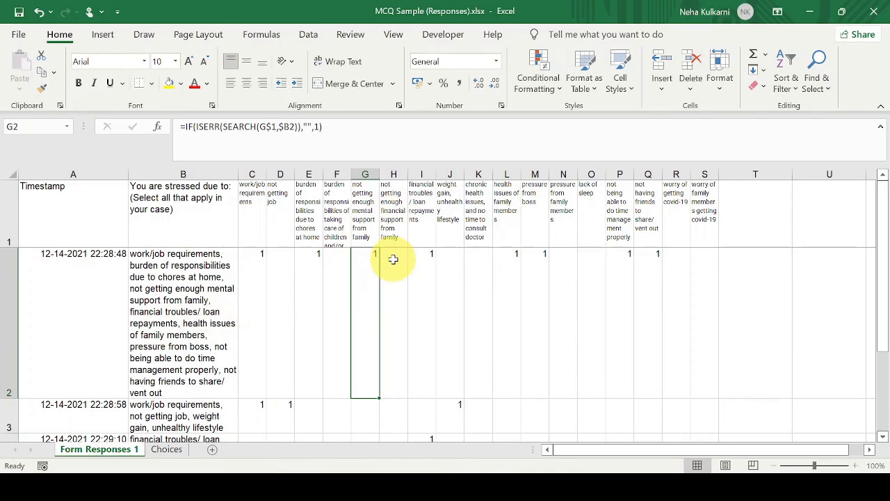
click(421, 254)
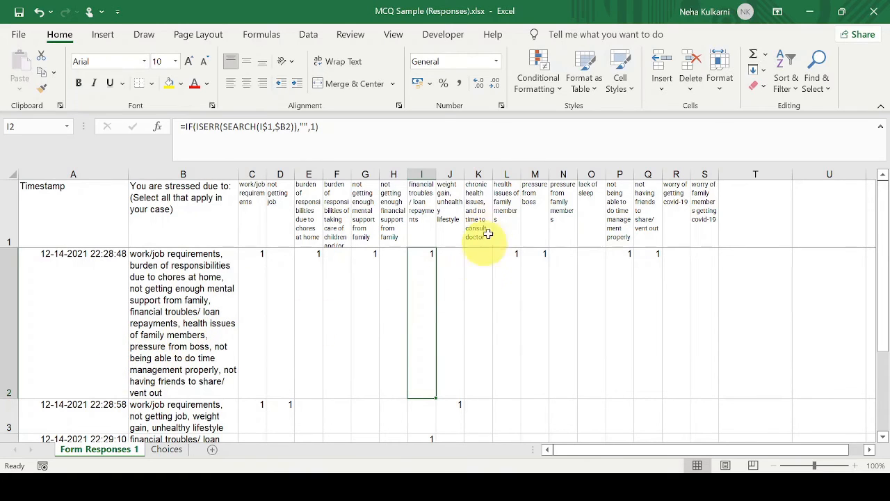
click(512, 252)
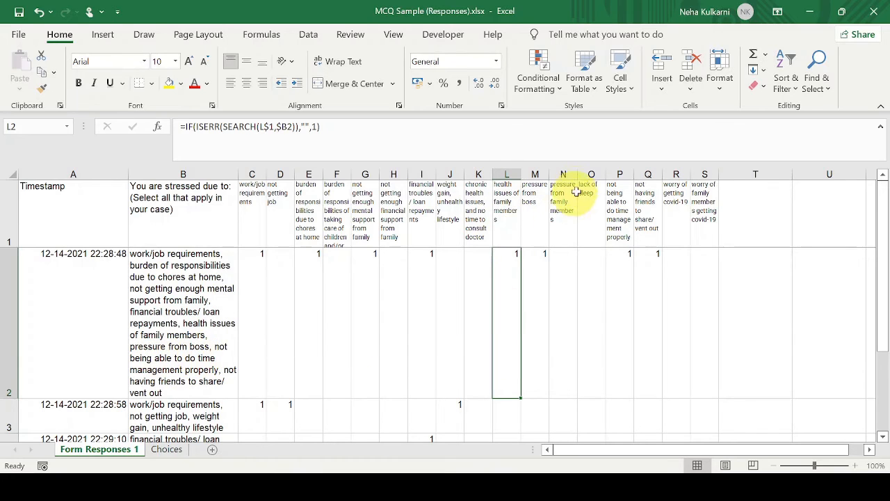
click(539, 262)
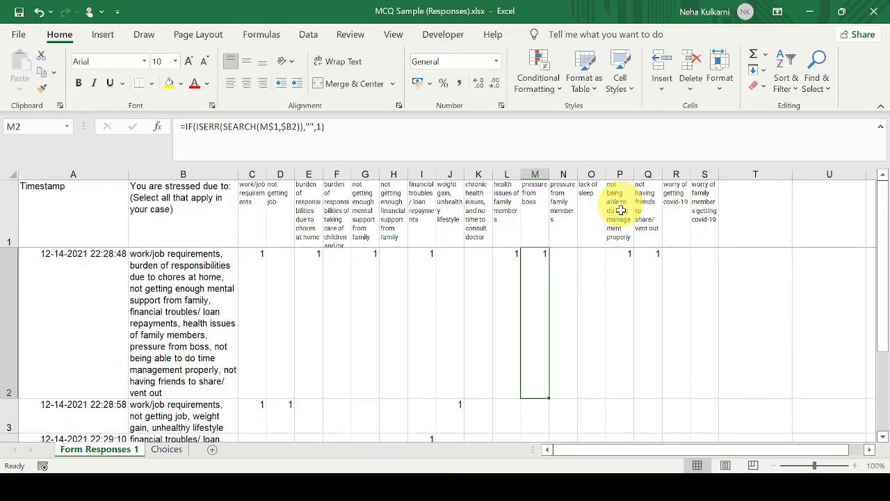
click(620, 270)
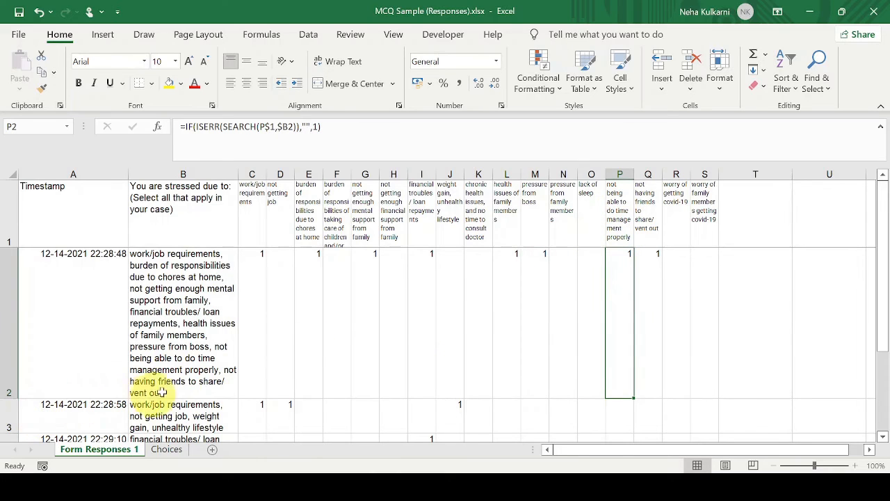
click(642, 288)
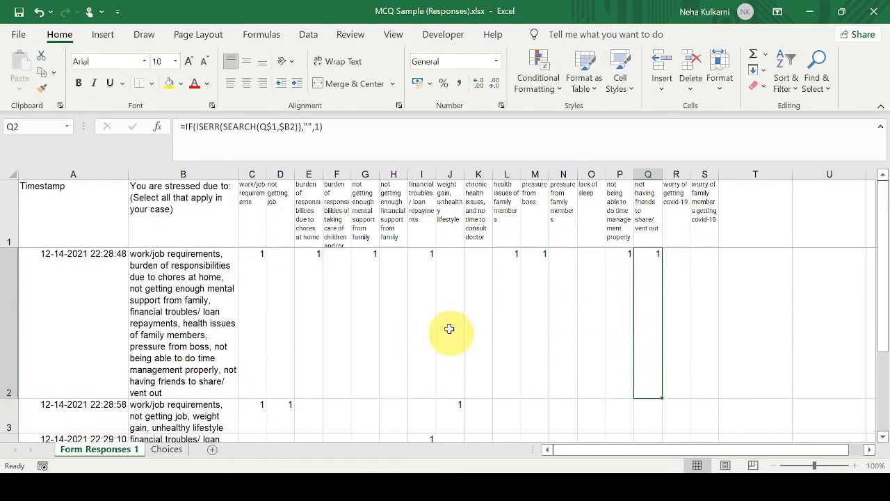
Check the row 6 response against its mark in the chronic health issues column, K.
scroll(433, 318, down, 1)
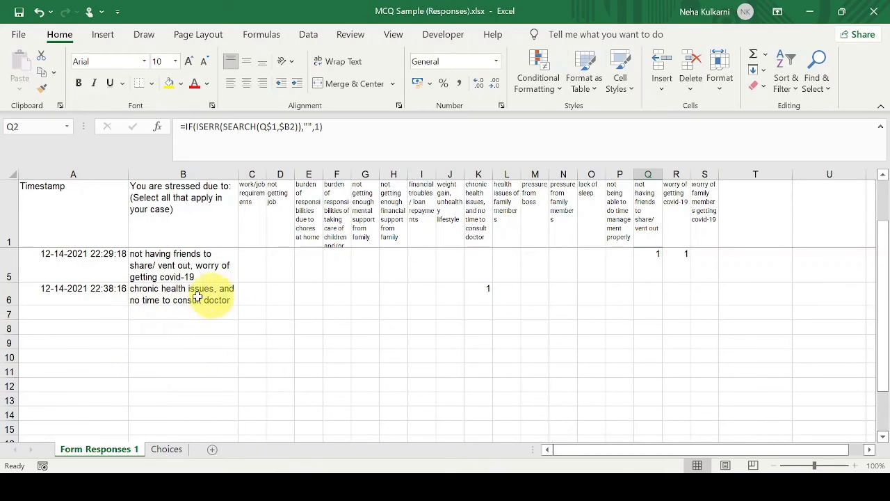
click(142, 295)
click(486, 293)
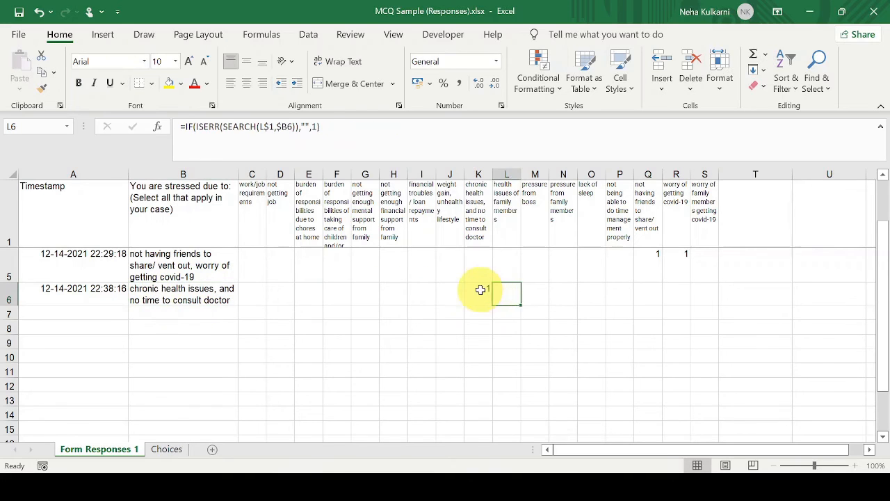
click(473, 224)
click(480, 288)
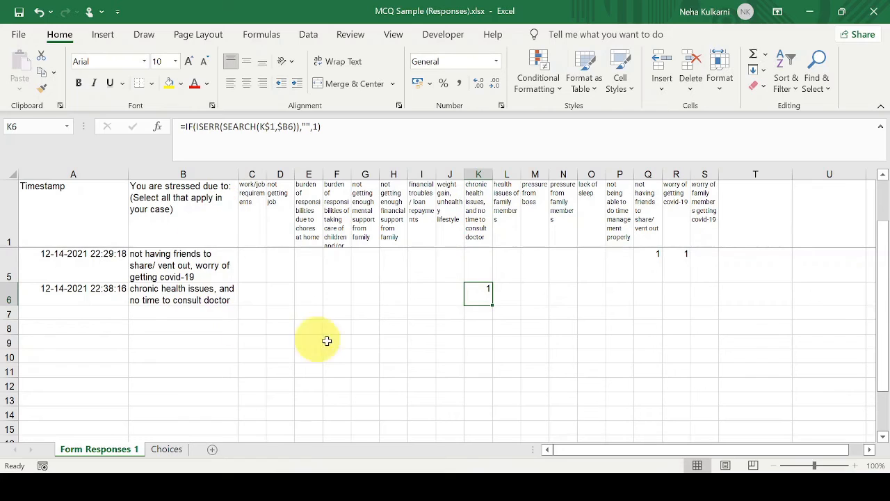
scroll(261, 320, up, 1)
drag(255, 274, 241, 356)
click(9, 274)
right_click(9, 274)
click(61, 142)
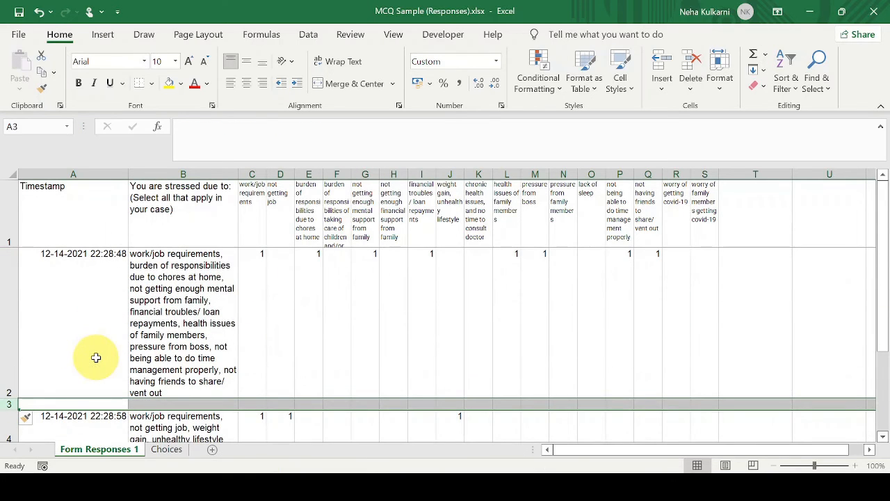
key(ctrl+z)
Insert a blank row directly below the header row, above the first response.
click(8, 298)
right_click(8, 295)
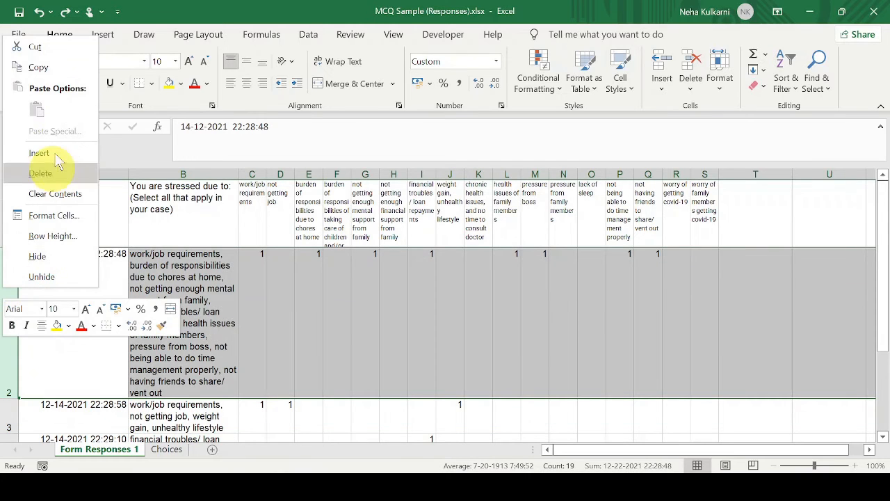
click(48, 153)
Total the first choice's marks in C2 with =SUM(C3:C7) and fill the formula across to S2.
click(249, 293)
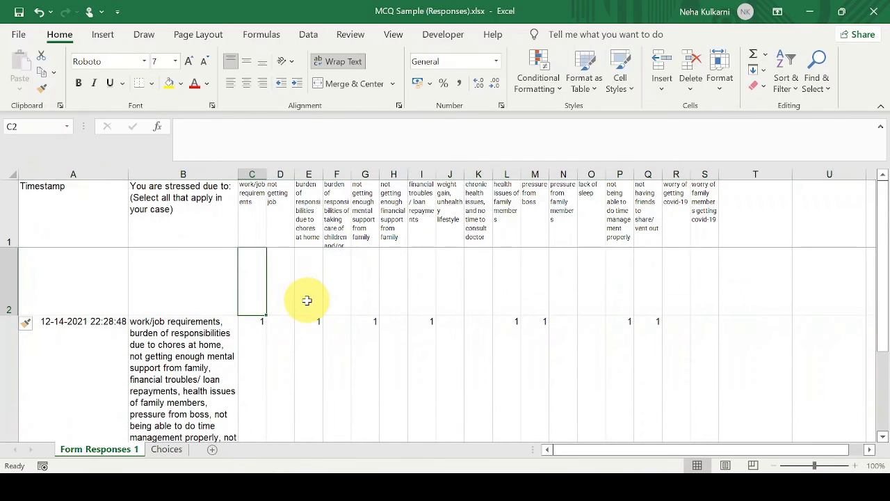
text(=sum()
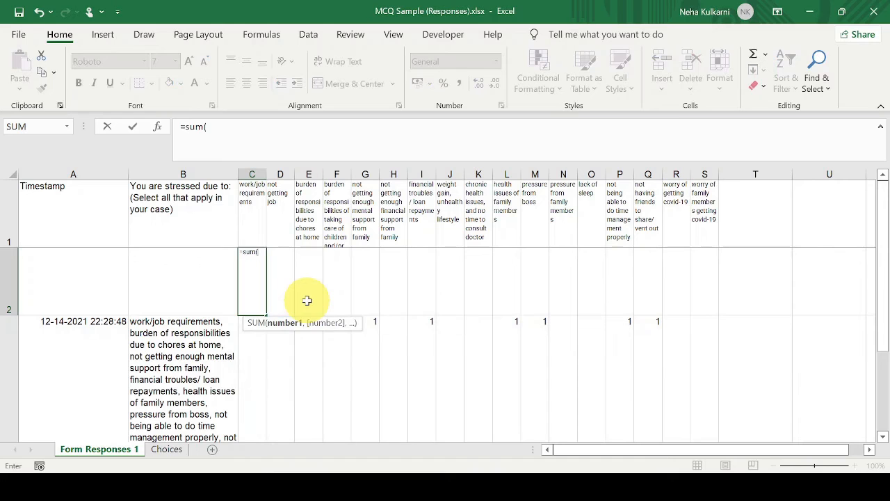
drag(246, 367, 251, 347)
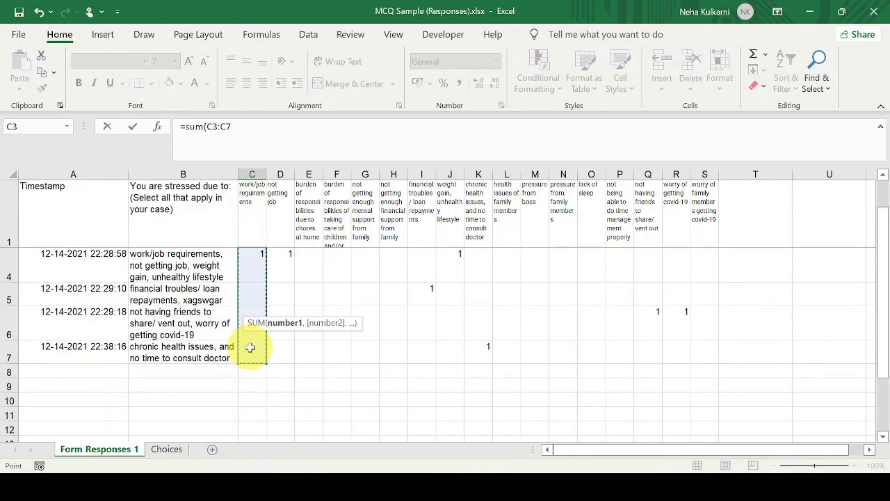
text())
key(Return)
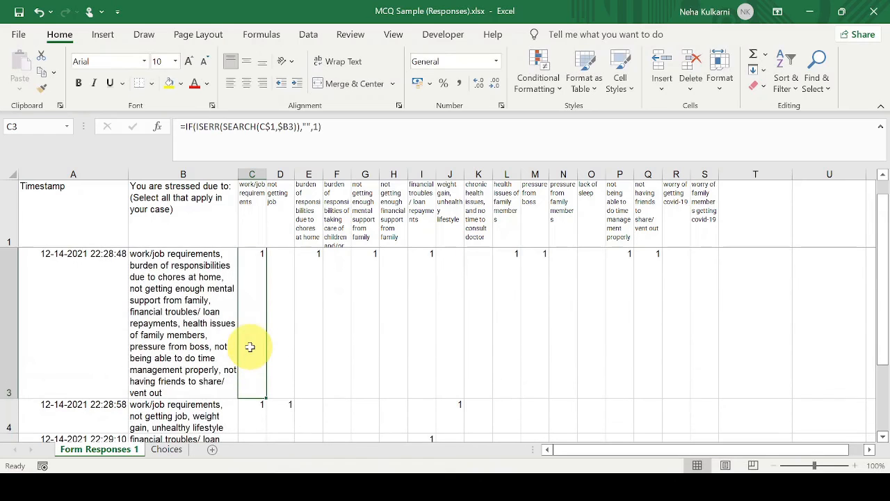
click(259, 299)
drag(266, 314, 716, 287)
Copy the choice headers and their totals in C1:S2.
drag(261, 193, 697, 280)
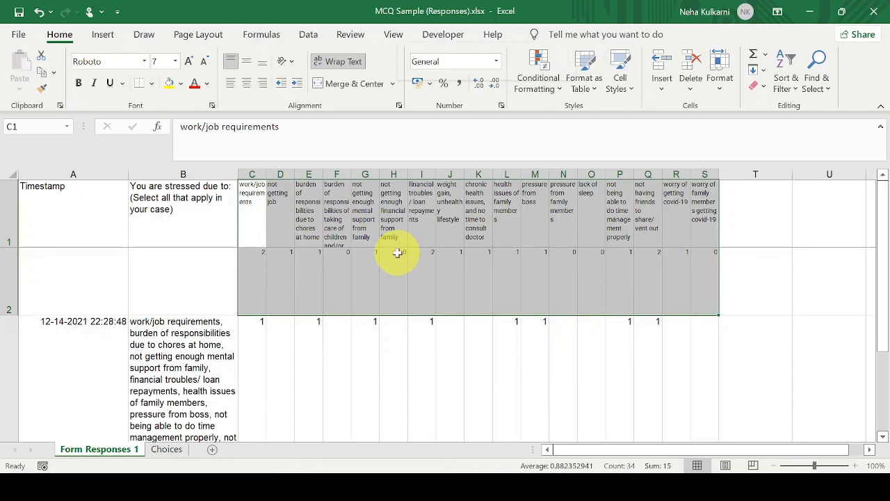
right_click(397, 252)
click(445, 123)
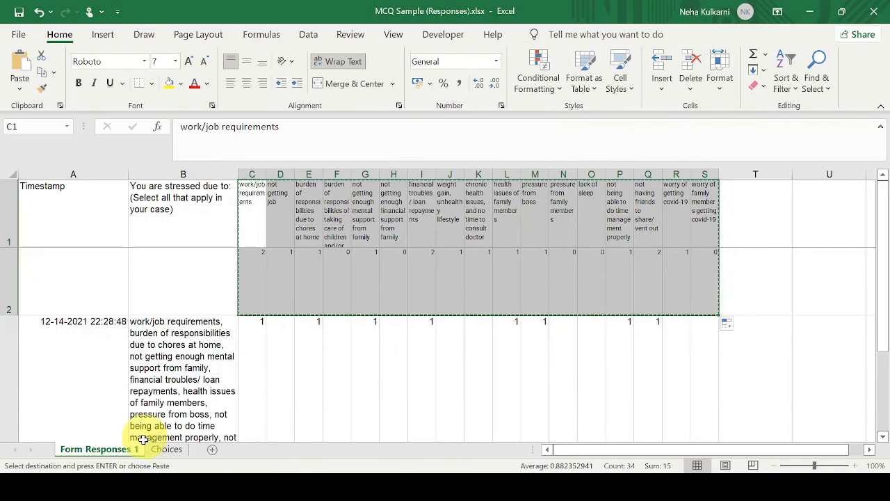
Add a new worksheet after Form Responses 1 and name it Table.
click(213, 448)
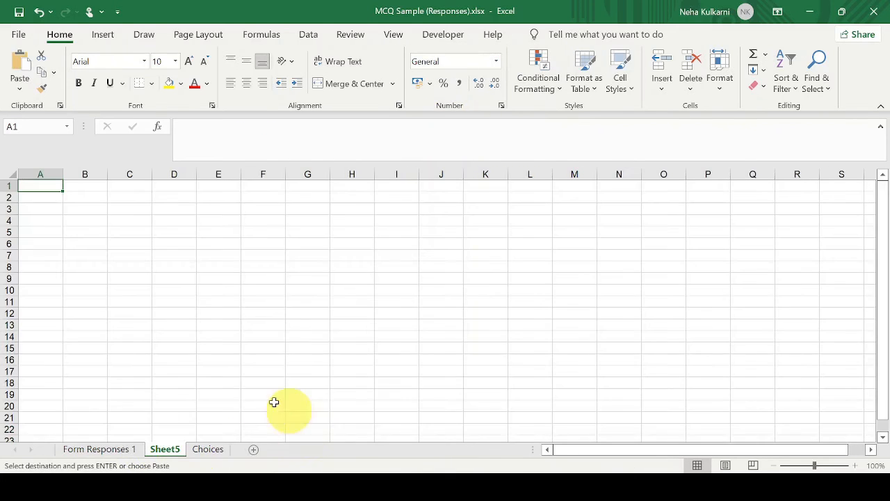
right_click(165, 450)
click(218, 297)
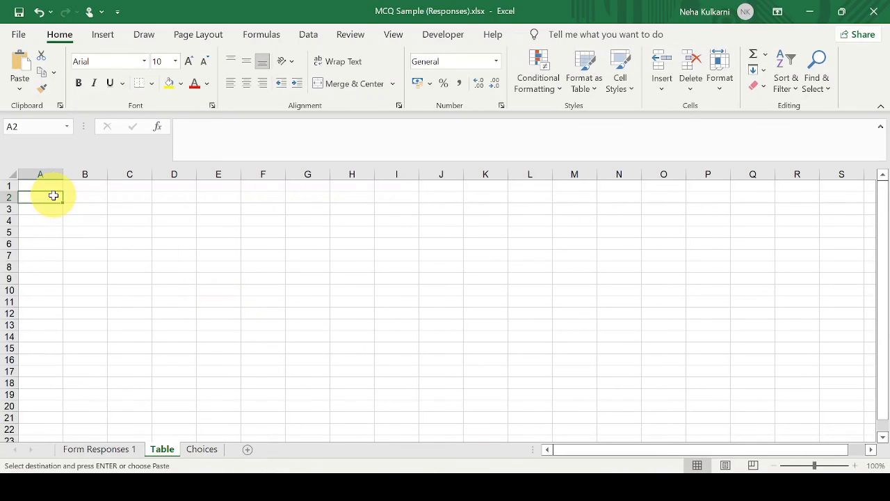
Paste the copied headers and totals transposed, starting at A2 of the Table sheet.
click(20, 89)
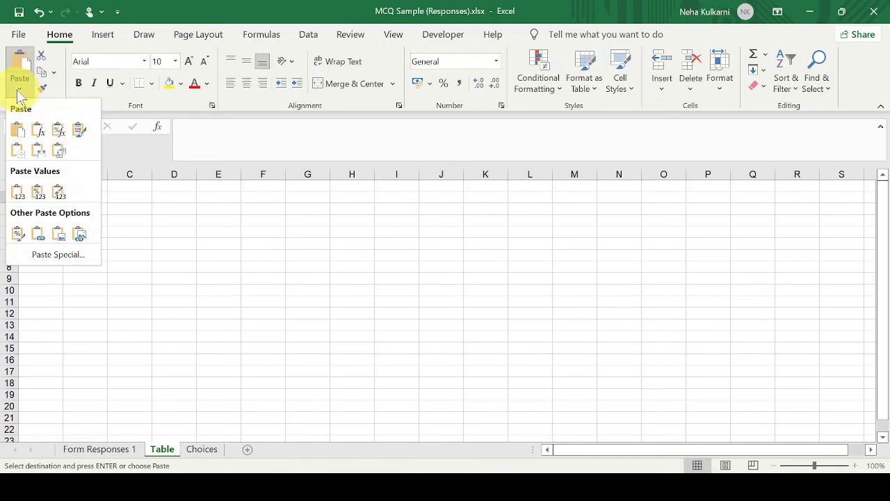
click(68, 147)
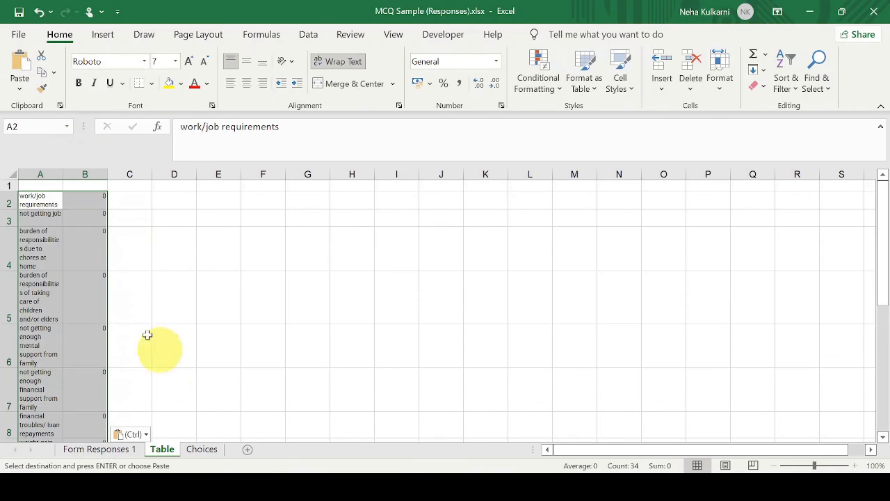
click(142, 434)
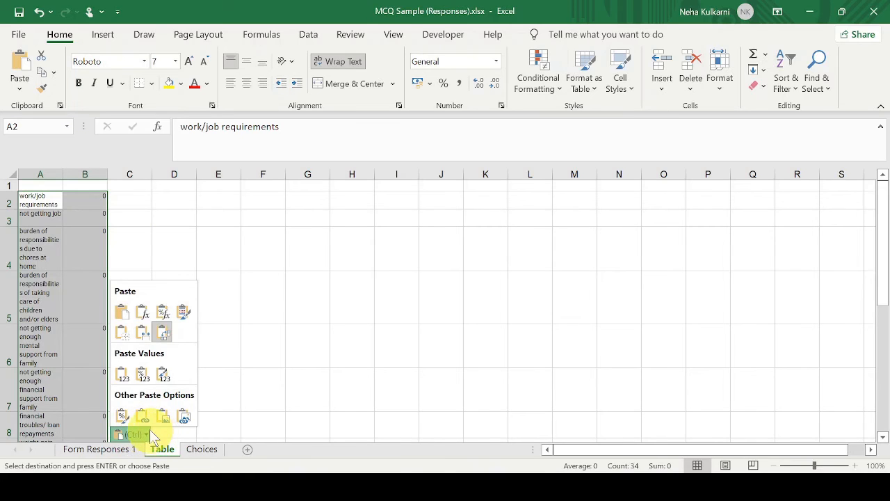
Paste the copied block over the same cells with Paste Special, using Values and Transpose.
click(19, 82)
click(56, 255)
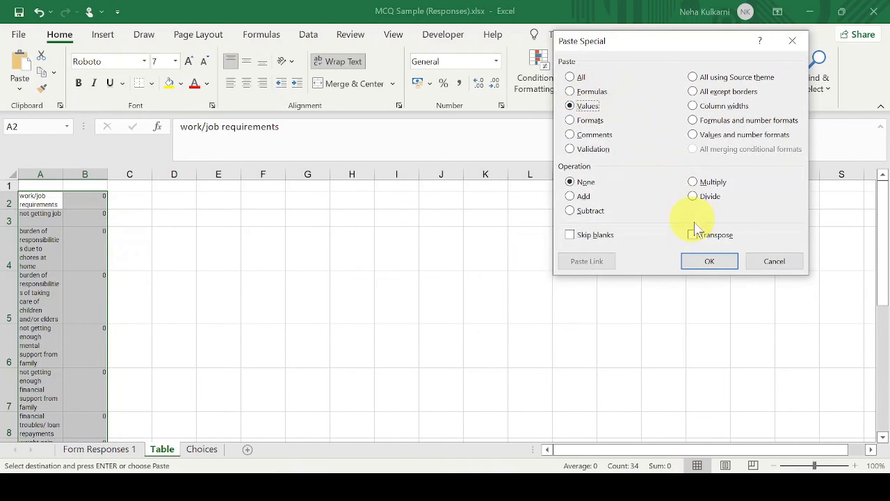
click(711, 262)
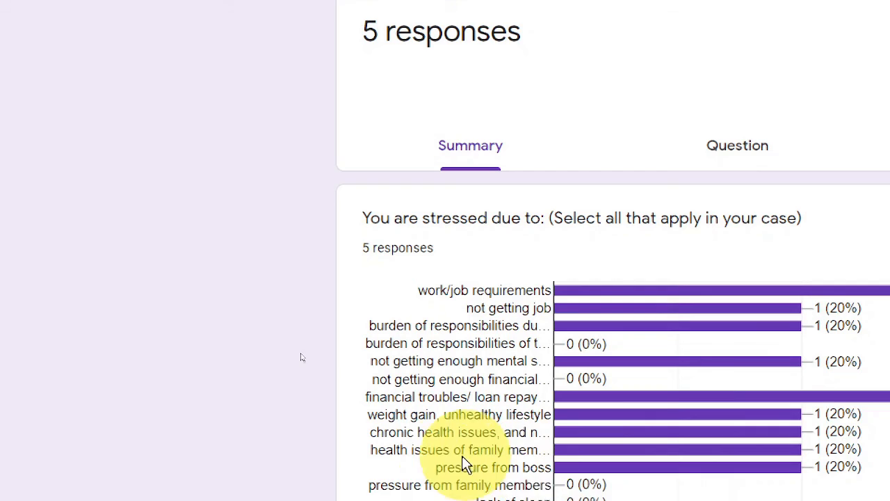
Examine the Google Forms response summary chart for the counts of all stress choices.
scroll(447, 463, down, 1)
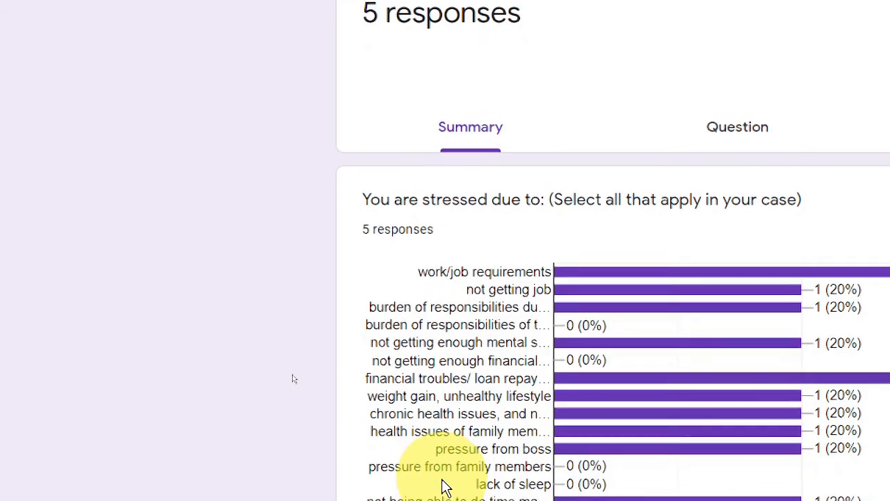
scroll(445, 485, down, 1)
scroll(438, 485, down, 2)
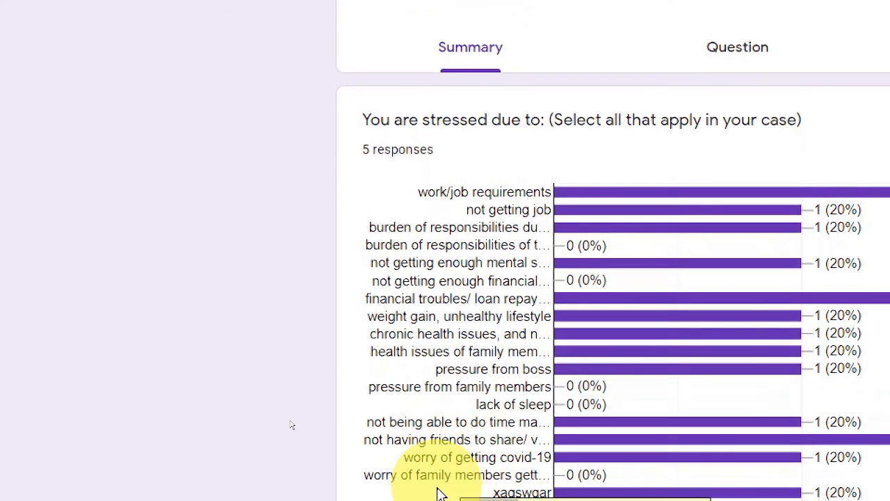
scroll(438, 496, down, 1)
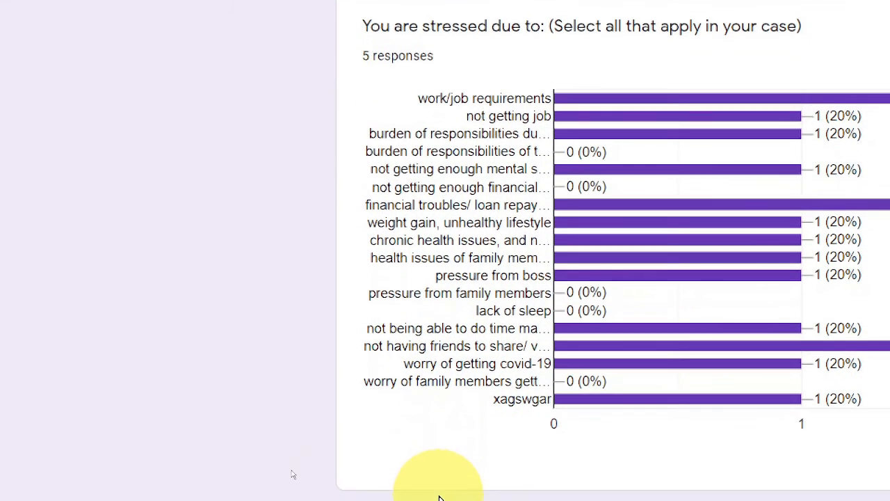